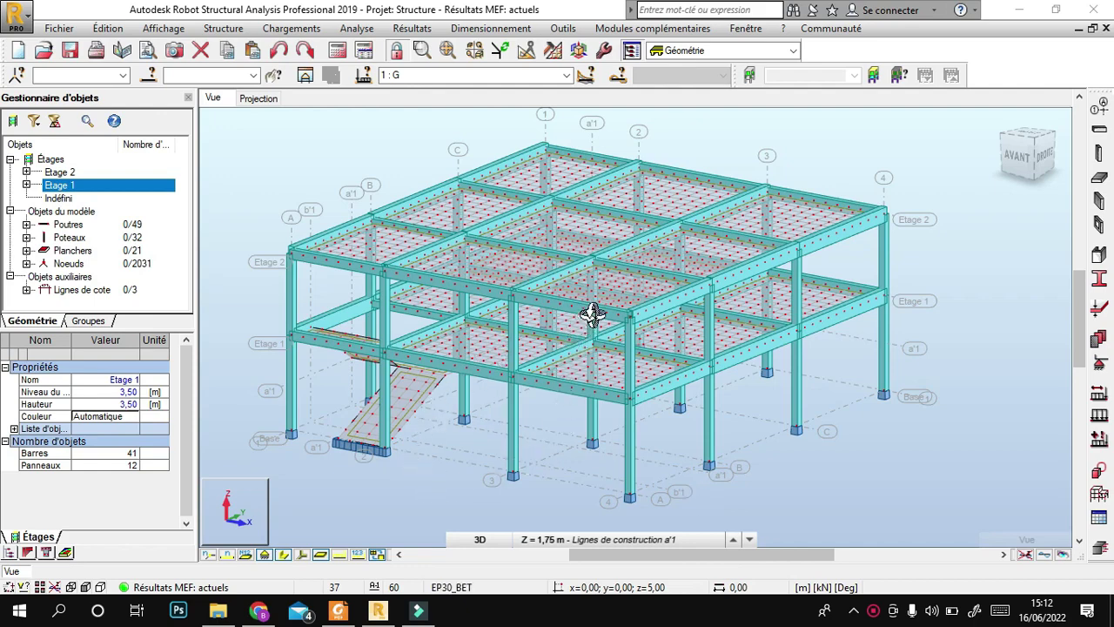
Step: Leave orbit mode and select the Etage 2 floor slab (panel 141) in the front corner bay beside axis 4
{"action": "scroll", "coordinate": [708, 231], "scroll_direction": "up", "scroll_amount": 3}
{"action": "scroll", "coordinate": [706, 336], "scroll_direction": "down", "scroll_amount": 3}
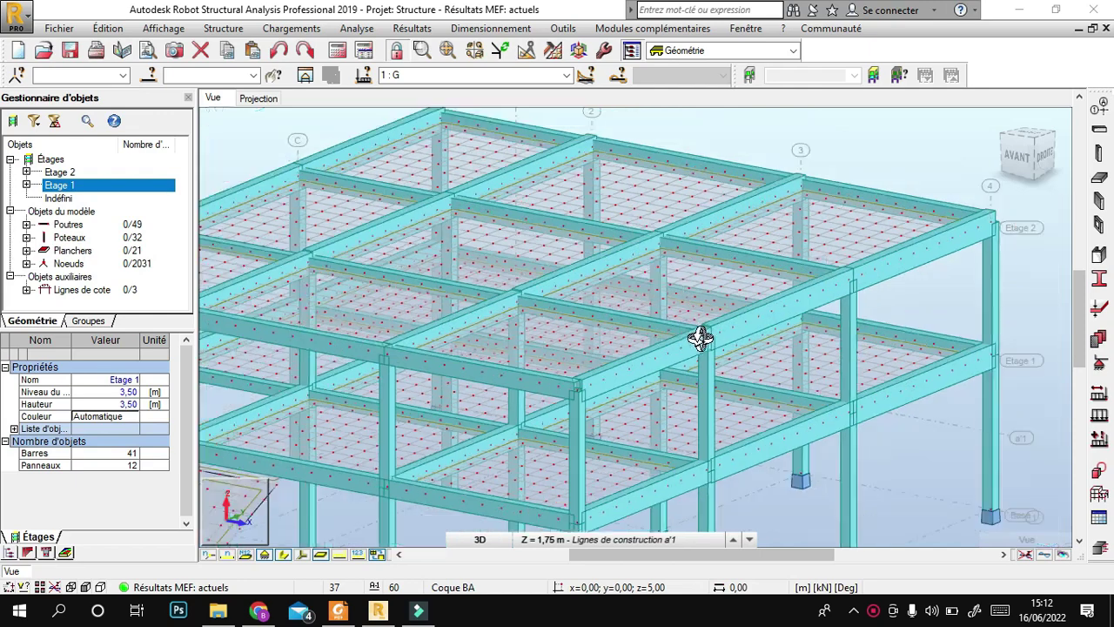
{"action": "right_click", "coordinate": [738, 185]}
{"action": "left_click", "coordinate": [783, 209]}
{"action": "left_click", "coordinate": [726, 235]}
{"action": "scroll", "coordinate": [662, 248], "scroll_direction": "down", "scroll_amount": 1}
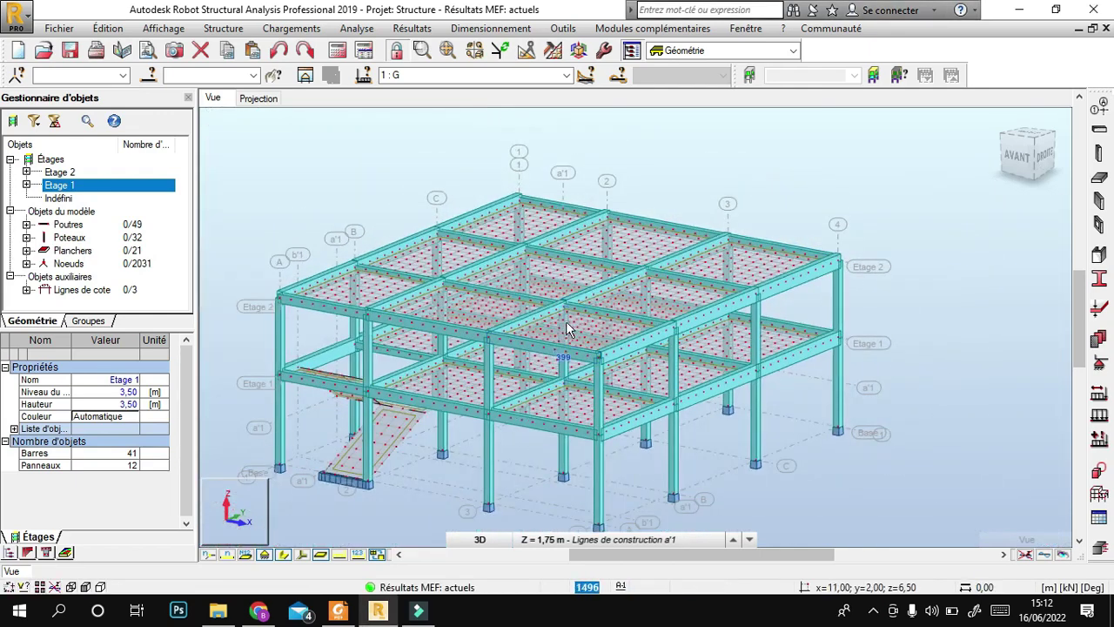
{"action": "scroll", "coordinate": [574, 323], "scroll_direction": "up", "scroll_amount": 1}
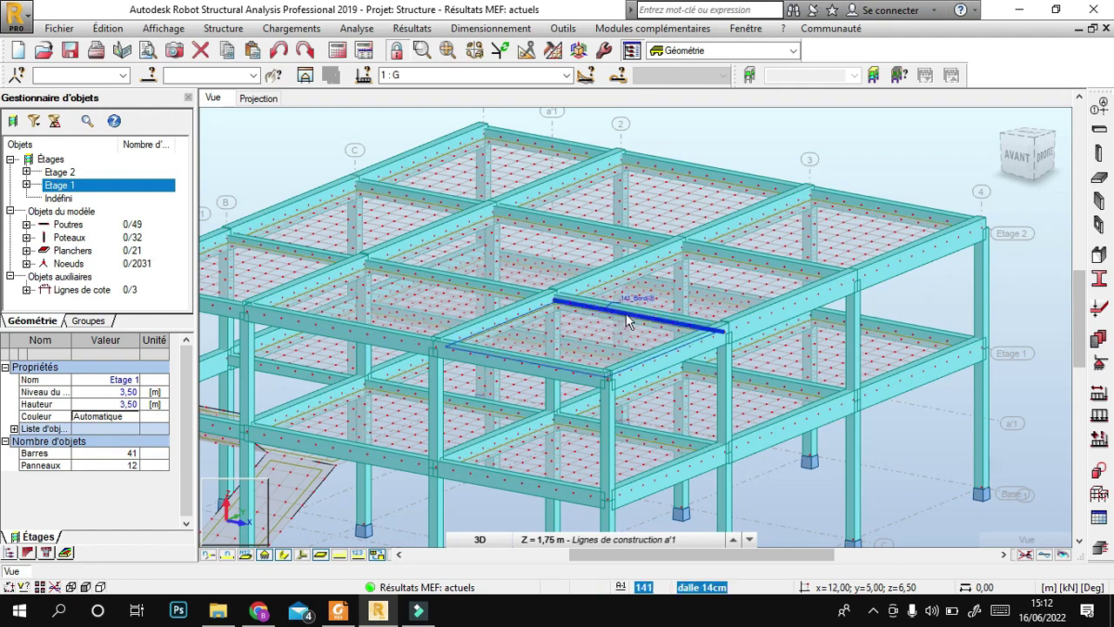
{"action": "left_click", "coordinate": [614, 318]}
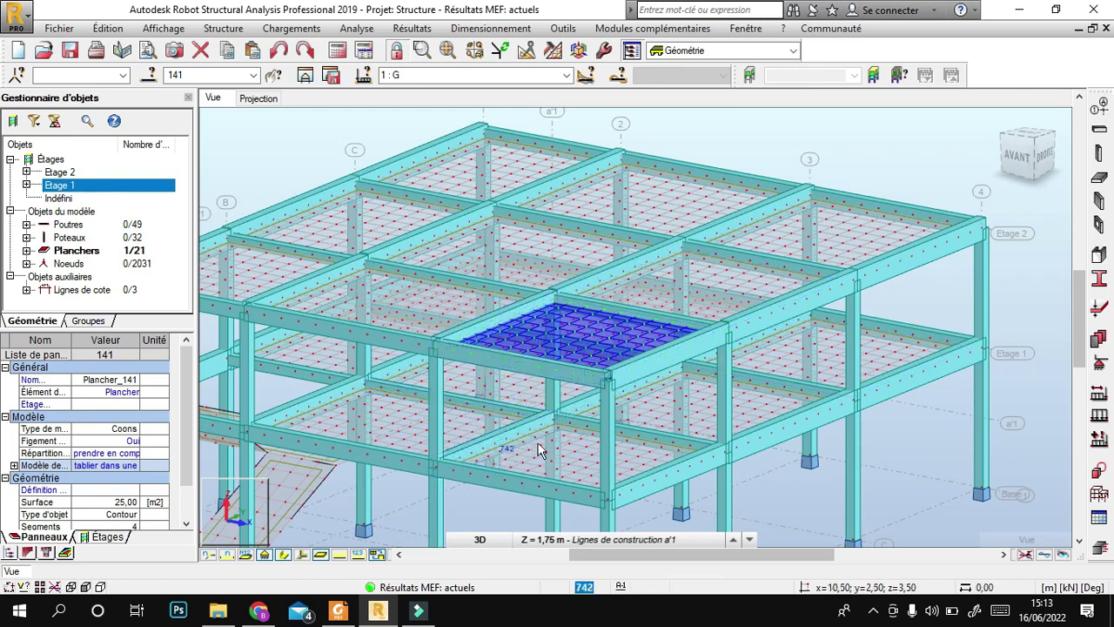
Step: Create a new slab/wall theoretical reinforcement type using flexion + compression/traction as its calculation type
{"action": "left_click", "coordinate": [472, 29]}
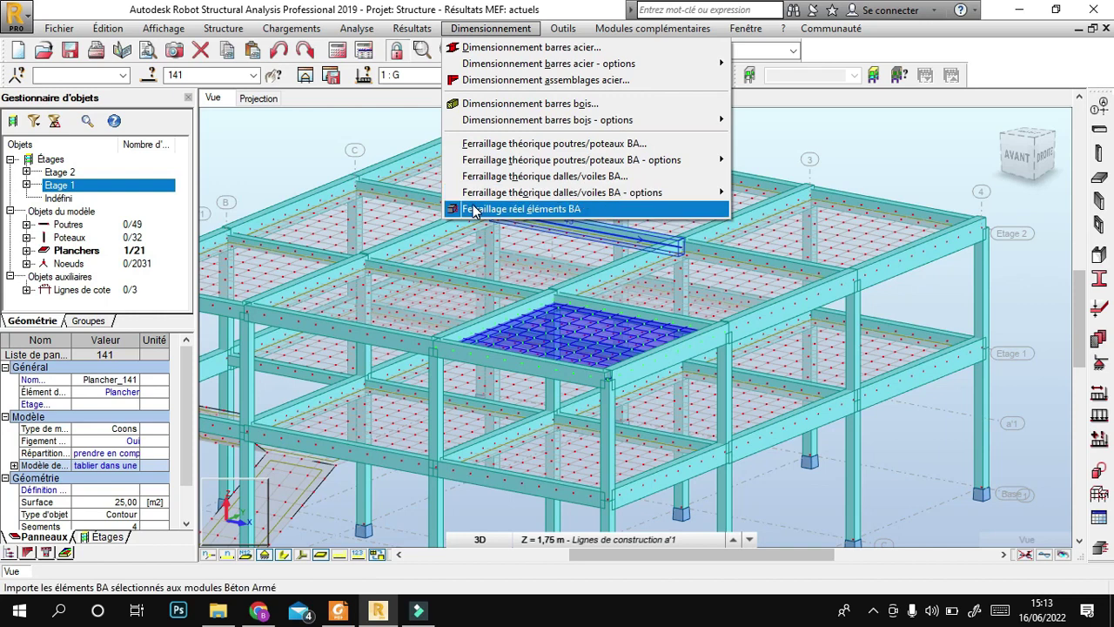
{"action": "mouse_move", "coordinate": [469, 201]}
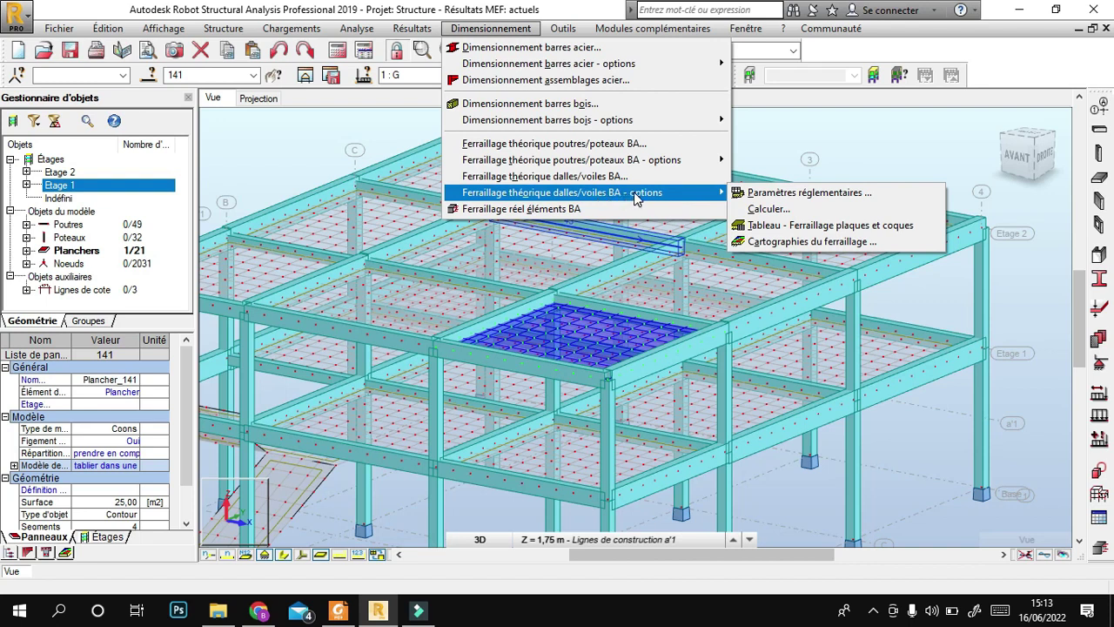
{"action": "left_click", "coordinate": [808, 195]}
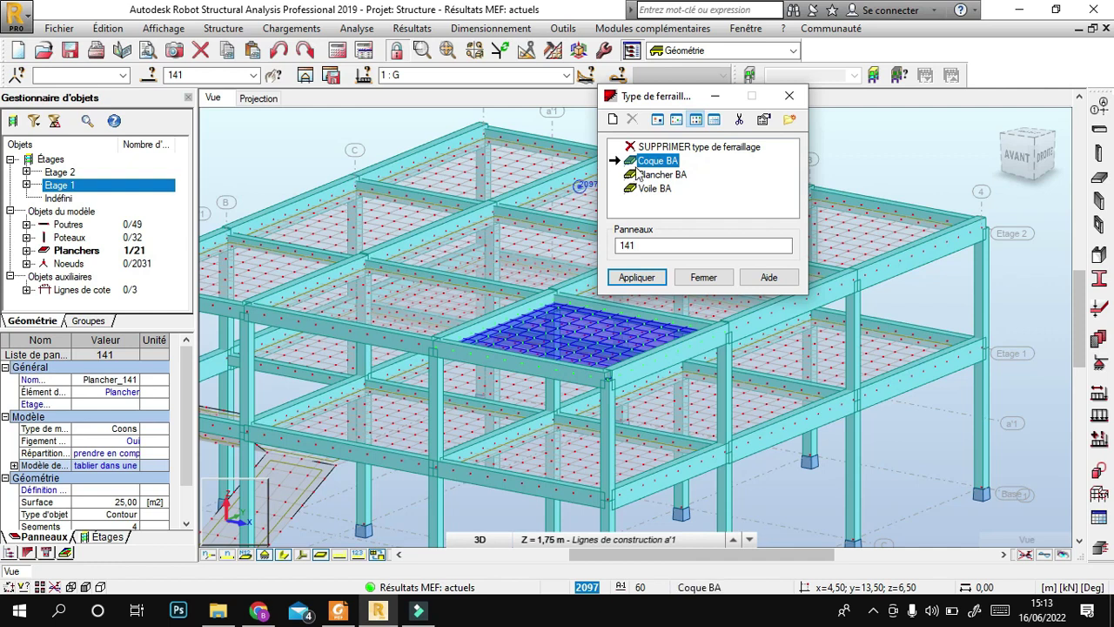
{"action": "left_click", "coordinate": [615, 121]}
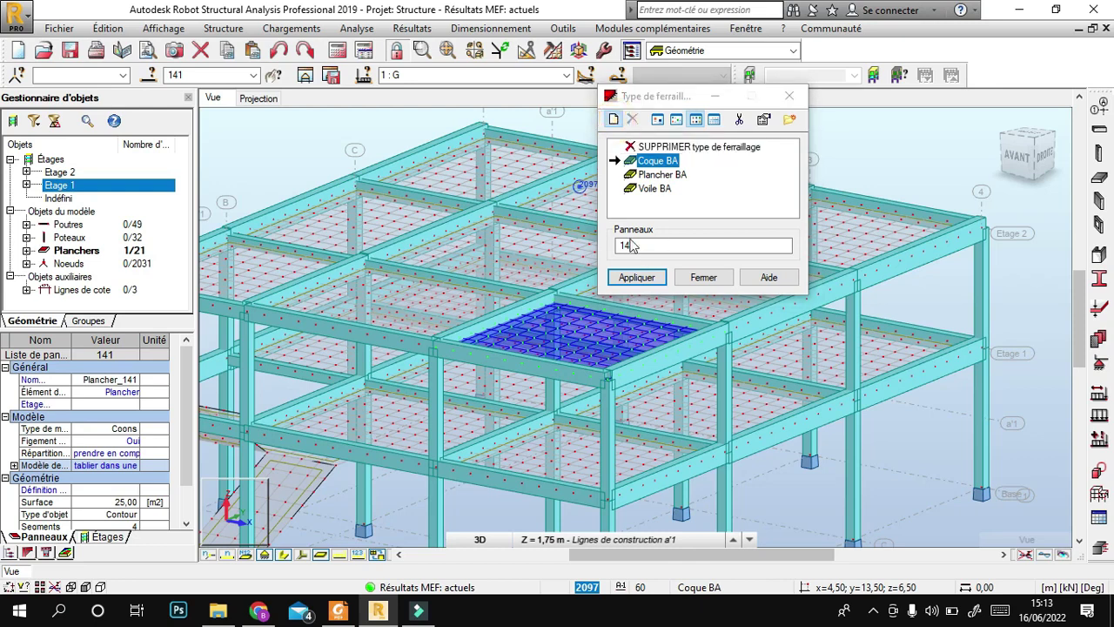
{"action": "left_click", "coordinate": [615, 121]}
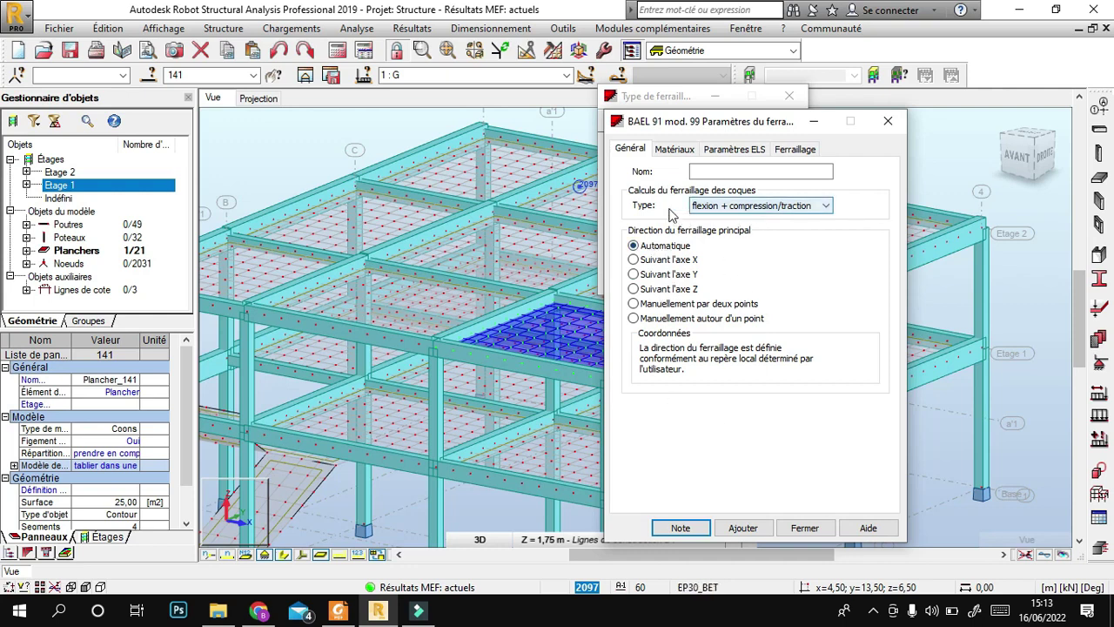
{"action": "left_click", "coordinate": [786, 207]}
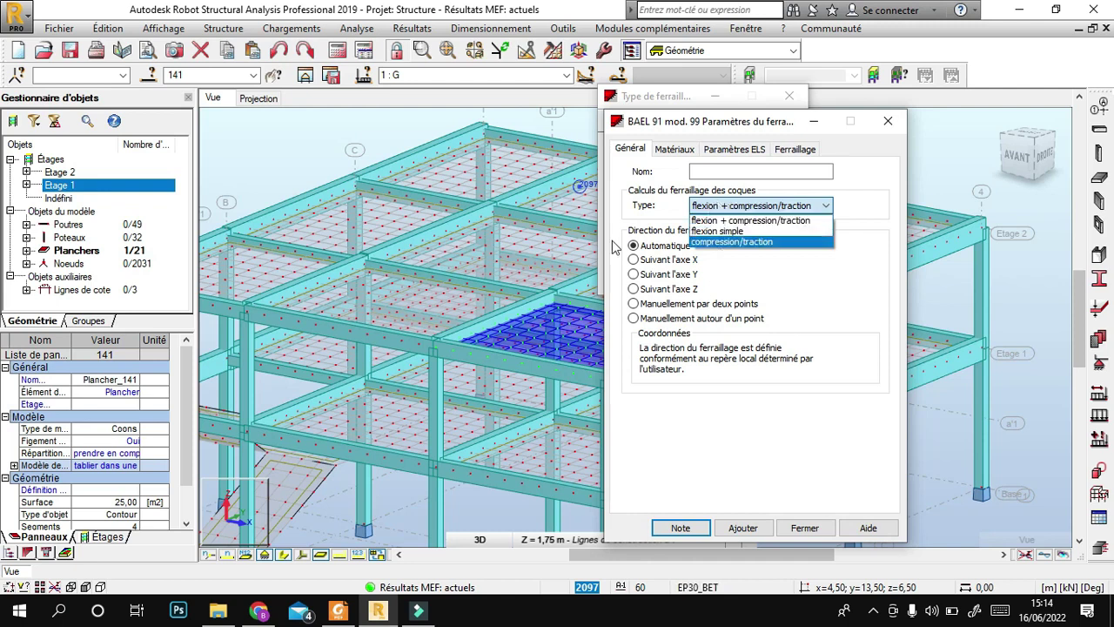
{"action": "left_click", "coordinate": [731, 219]}
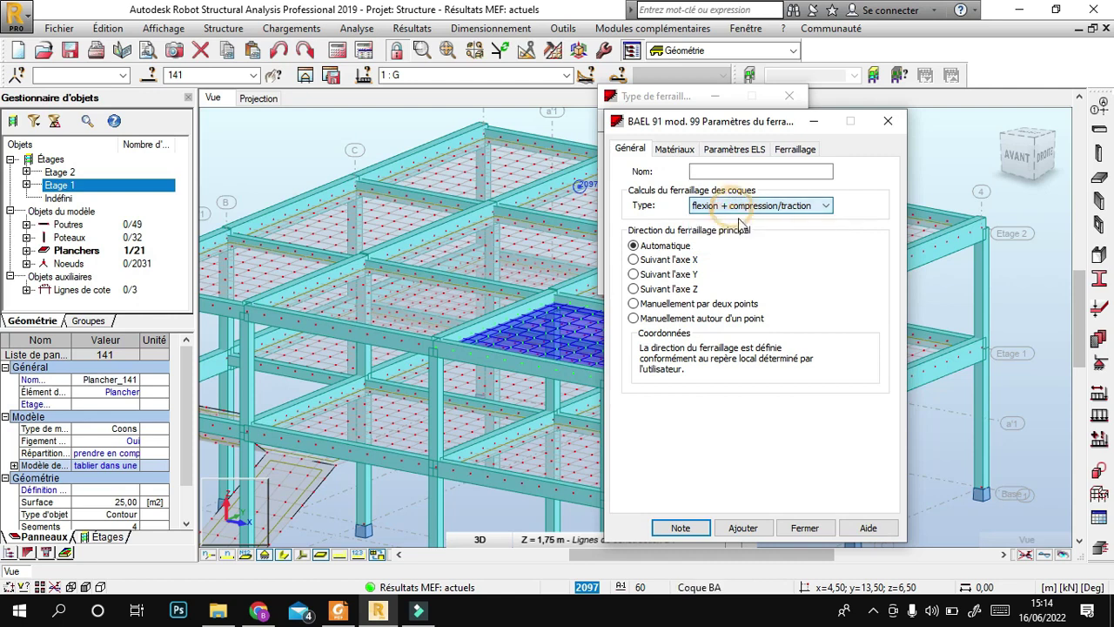
Step: Uncouple the type's concrete from the structure model, set it to BETON25, and check the available steel classes
{"action": "left_click", "coordinate": [683, 150]}
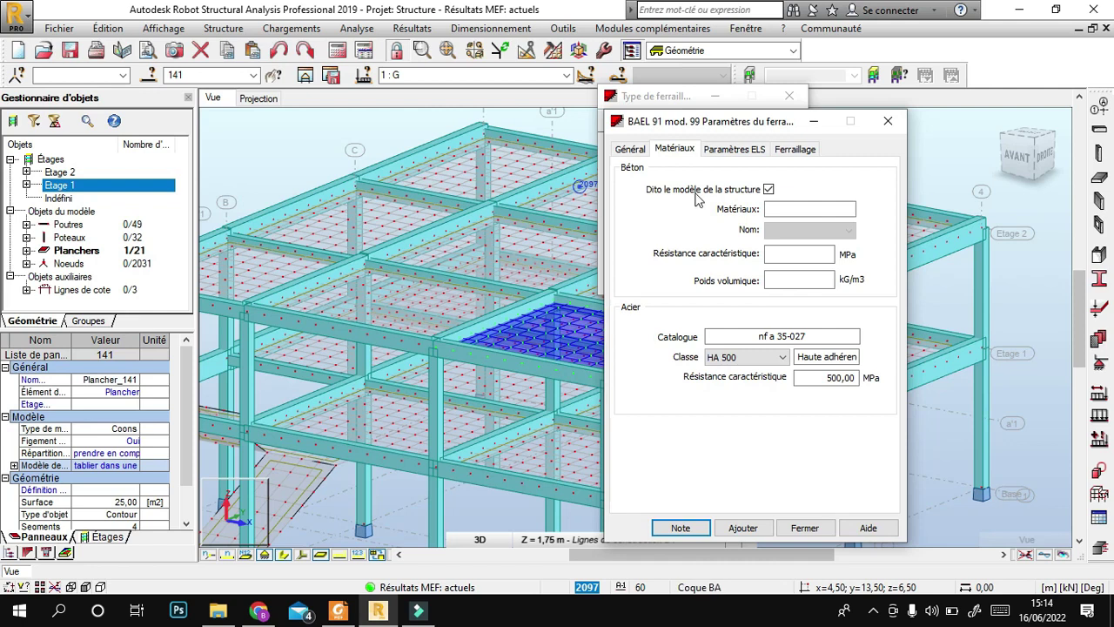
{"action": "left_click", "coordinate": [768, 189]}
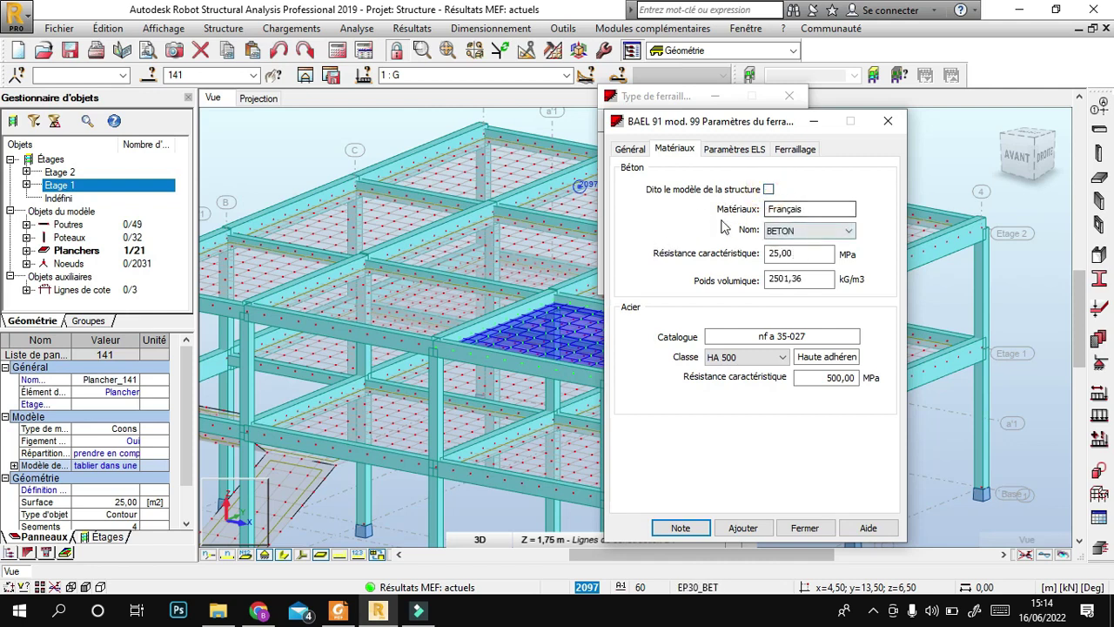
{"action": "left_click", "coordinate": [815, 237]}
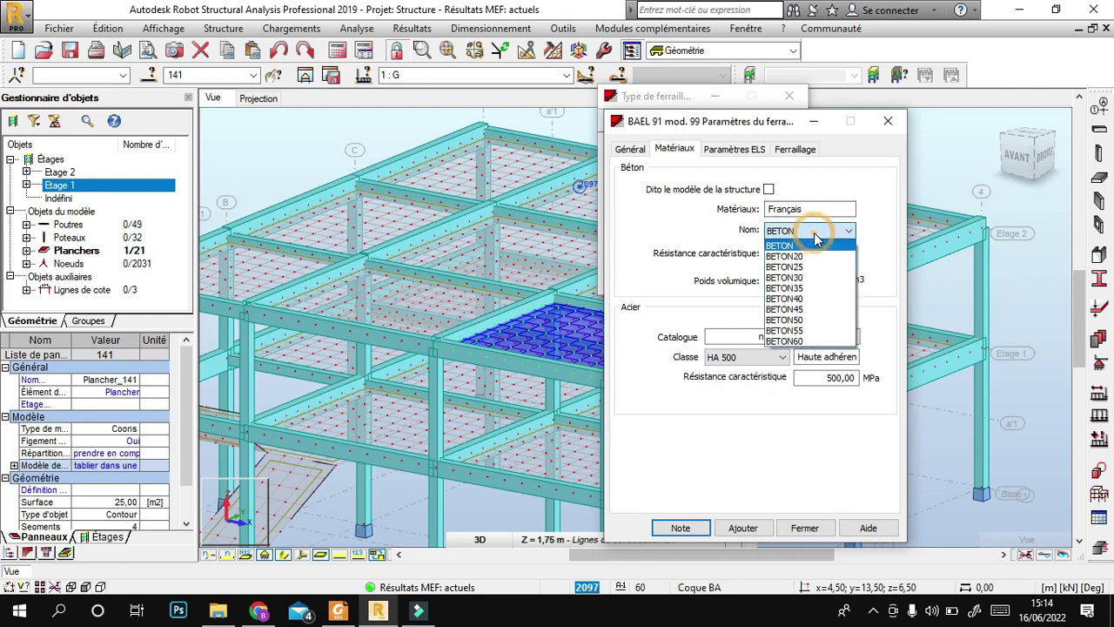
{"action": "left_click", "coordinate": [814, 237]}
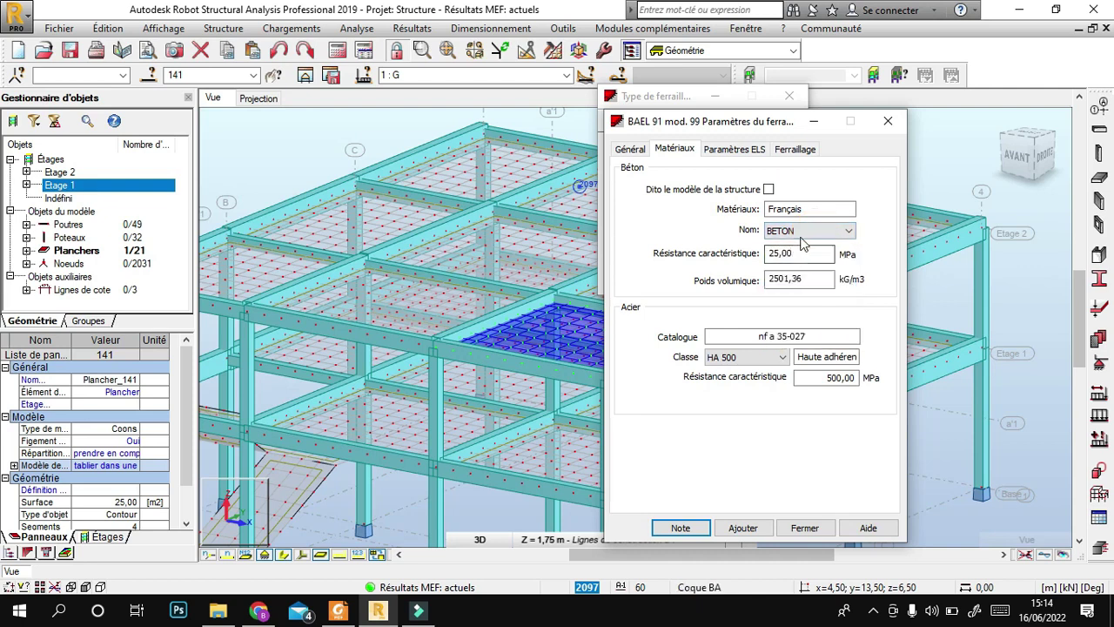
{"action": "left_click", "coordinate": [808, 235]}
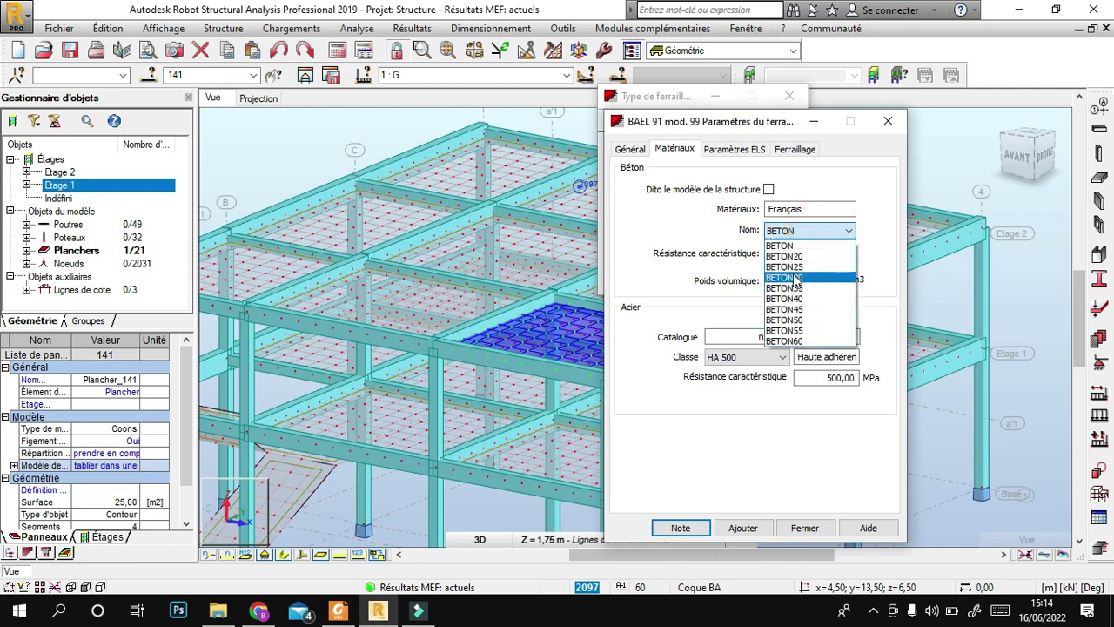
{"action": "left_click", "coordinate": [791, 266]}
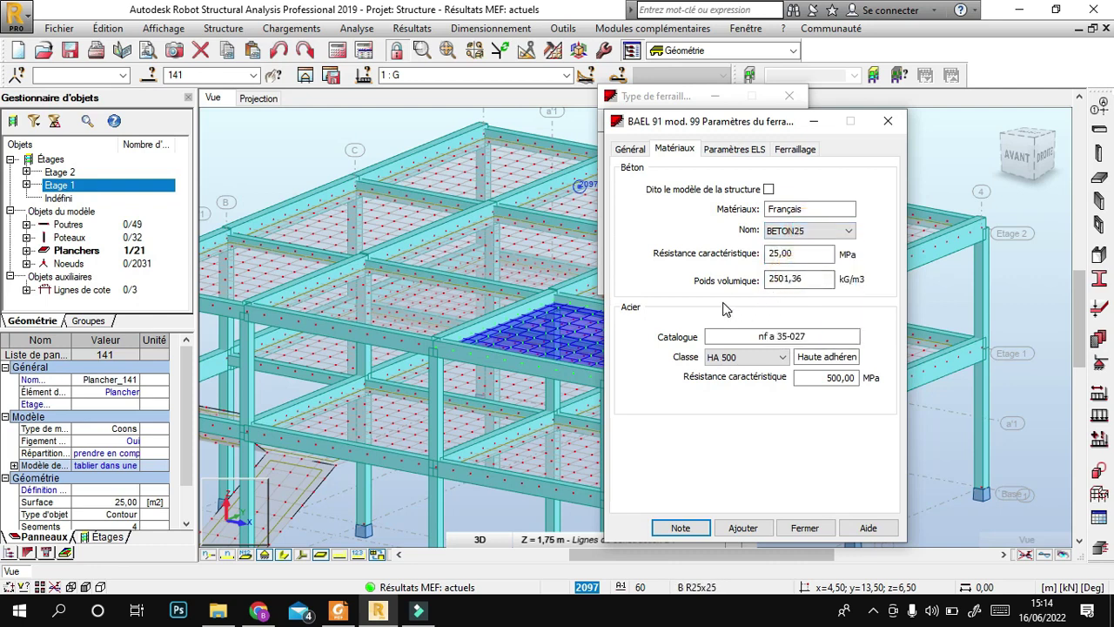
{"action": "left_click", "coordinate": [799, 279]}
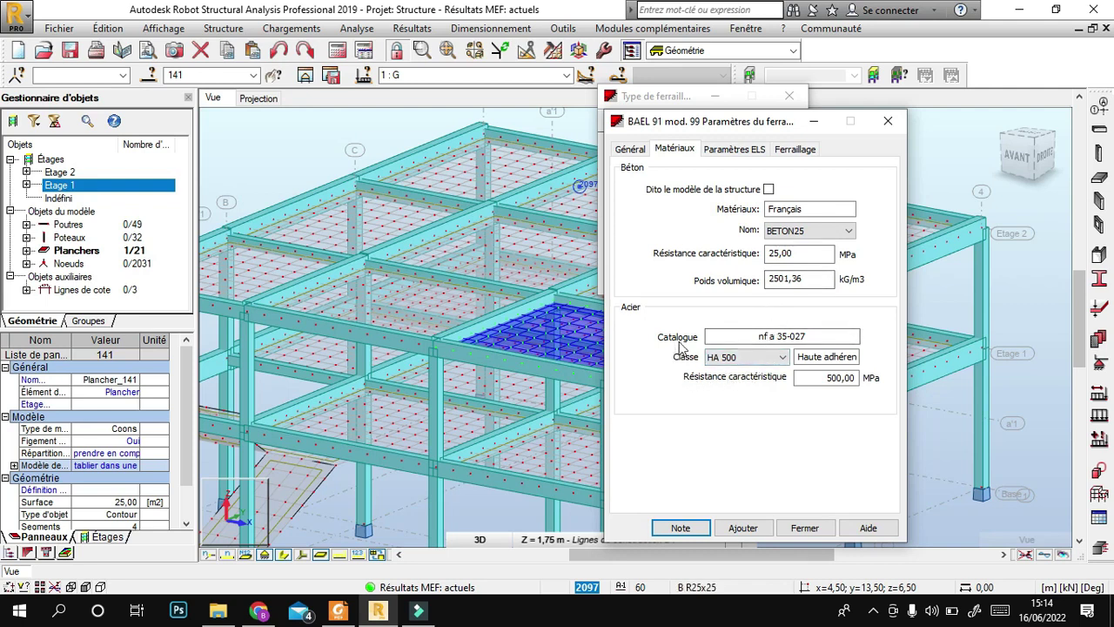
{"action": "left_click", "coordinate": [770, 358]}
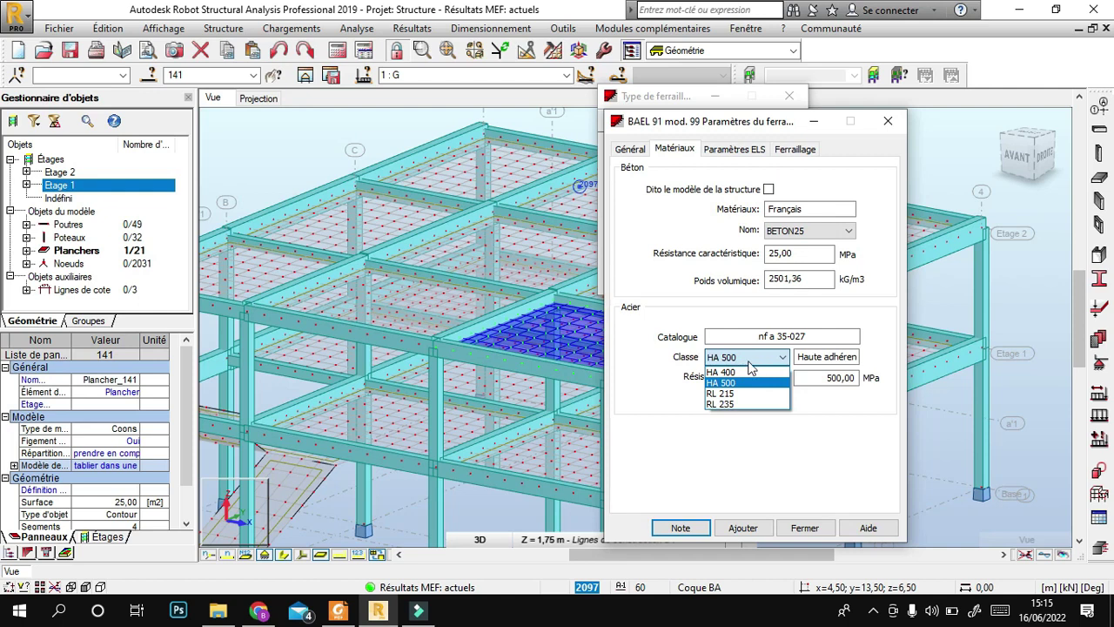
{"action": "left_click", "coordinate": [715, 312]}
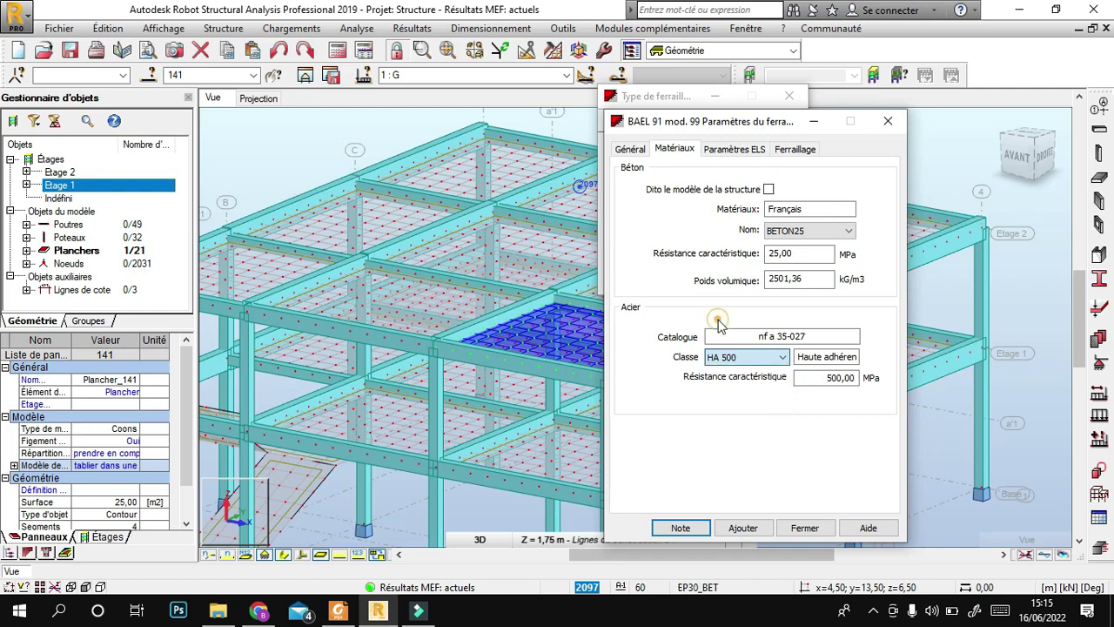
Step: Enable deflection (Flèche) and reinforcement correction in the ELS parameters, with upper-face cracking as non préjudiciable
{"action": "left_click", "coordinate": [743, 148]}
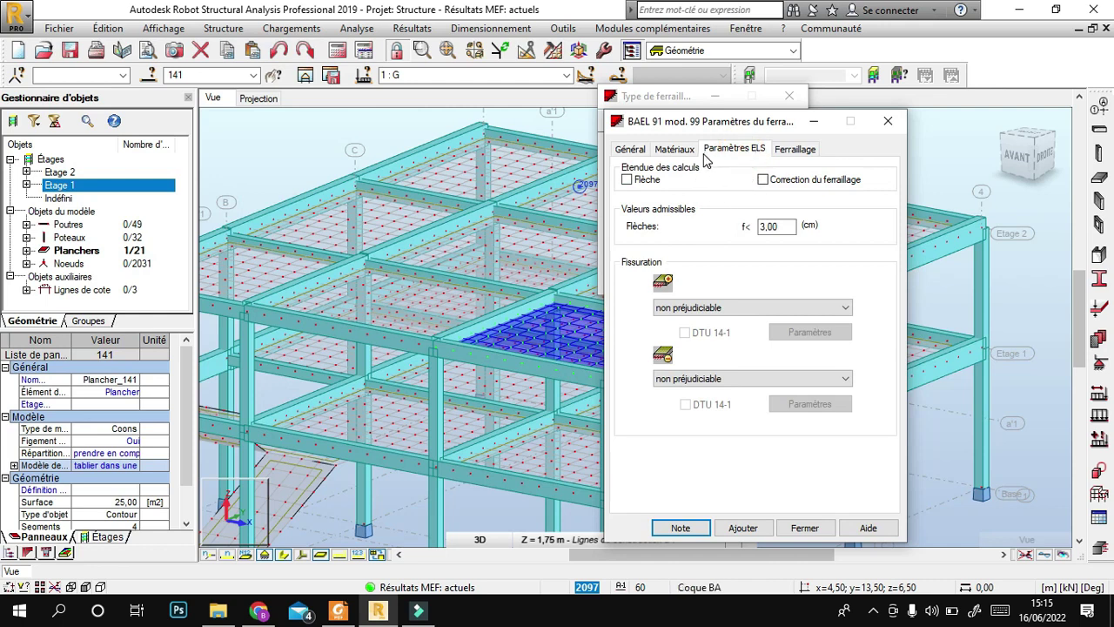
{"action": "left_click", "coordinate": [633, 181]}
{"action": "left_click", "coordinate": [766, 183]}
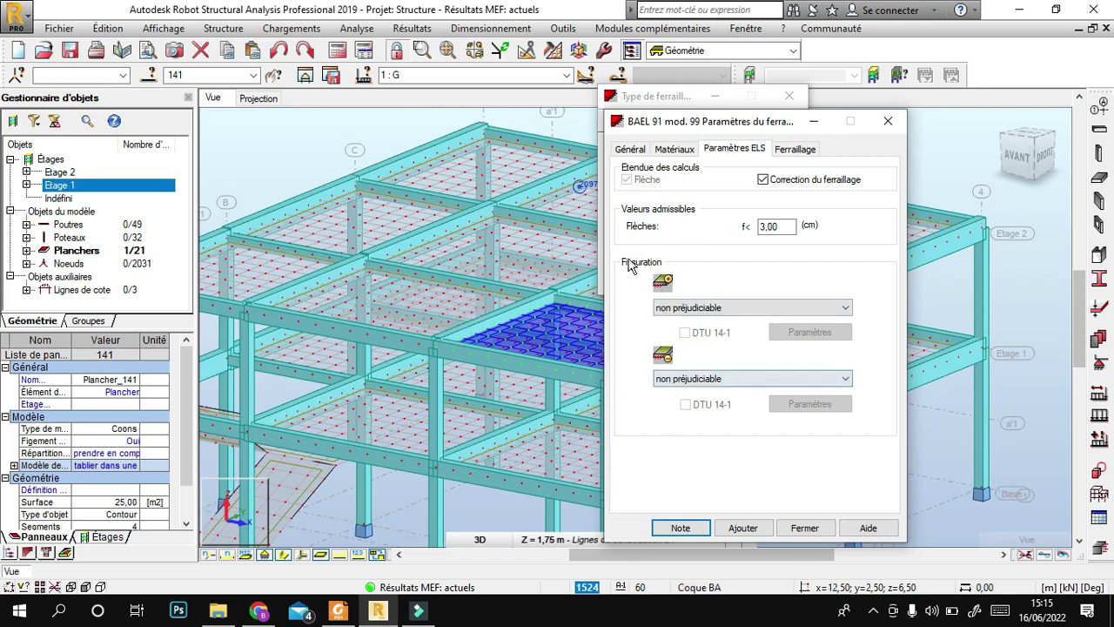
{"action": "left_click", "coordinate": [716, 309]}
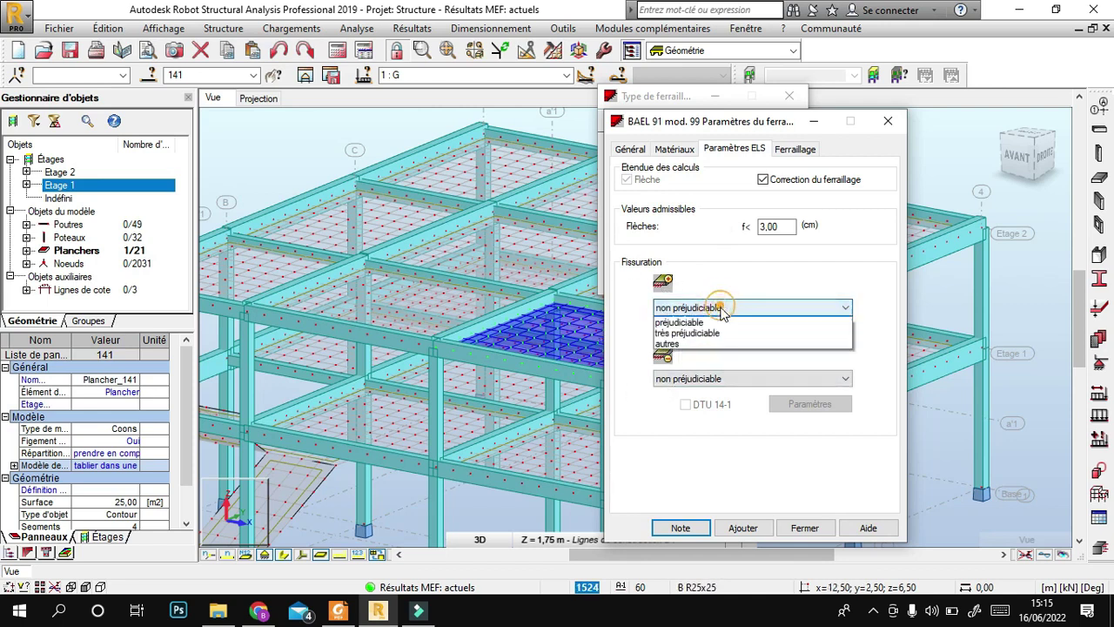
{"action": "left_click", "coordinate": [691, 323]}
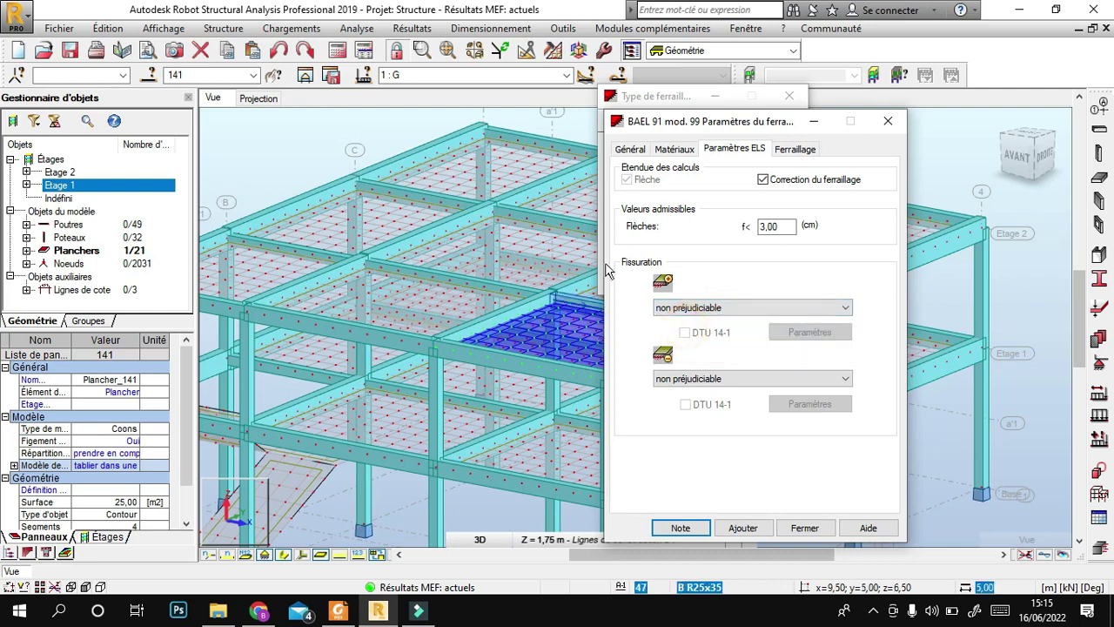
Step: Check the bar diameters and covers, decline automatic naming, and add the reinforcement type as "Dalle 14"
{"action": "left_click", "coordinate": [790, 151]}
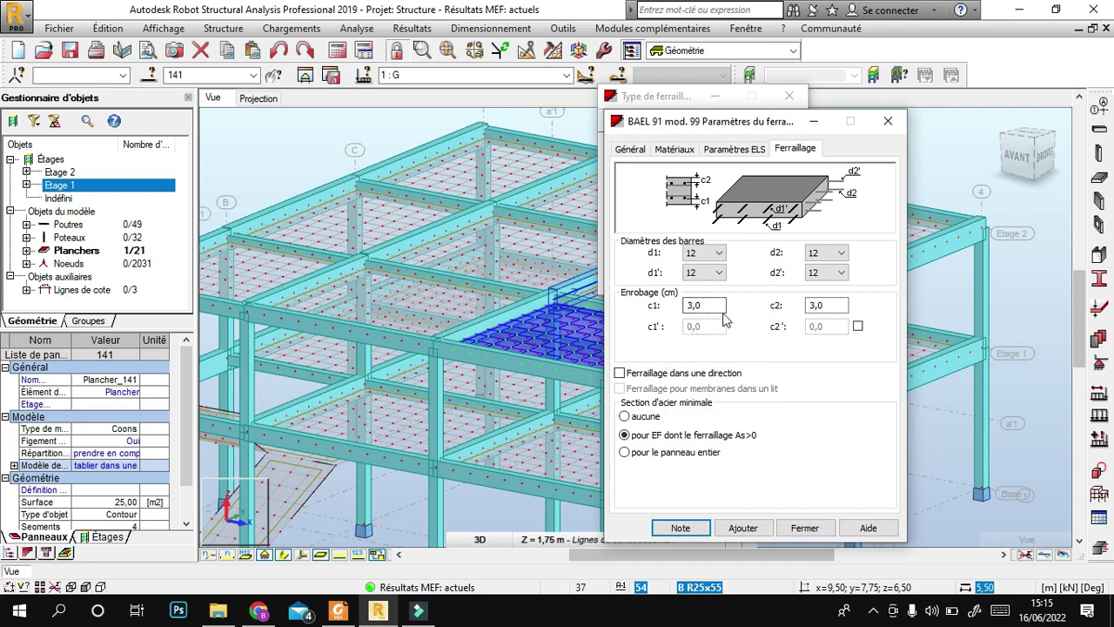
{"action": "left_click", "coordinate": [745, 526]}
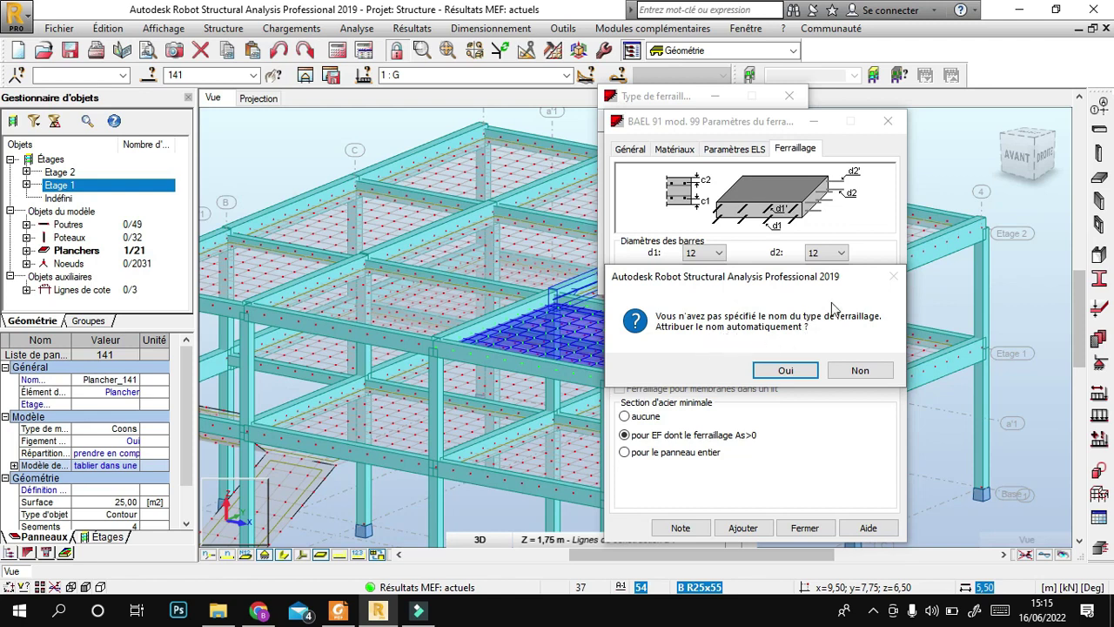
{"action": "left_click", "coordinate": [856, 371]}
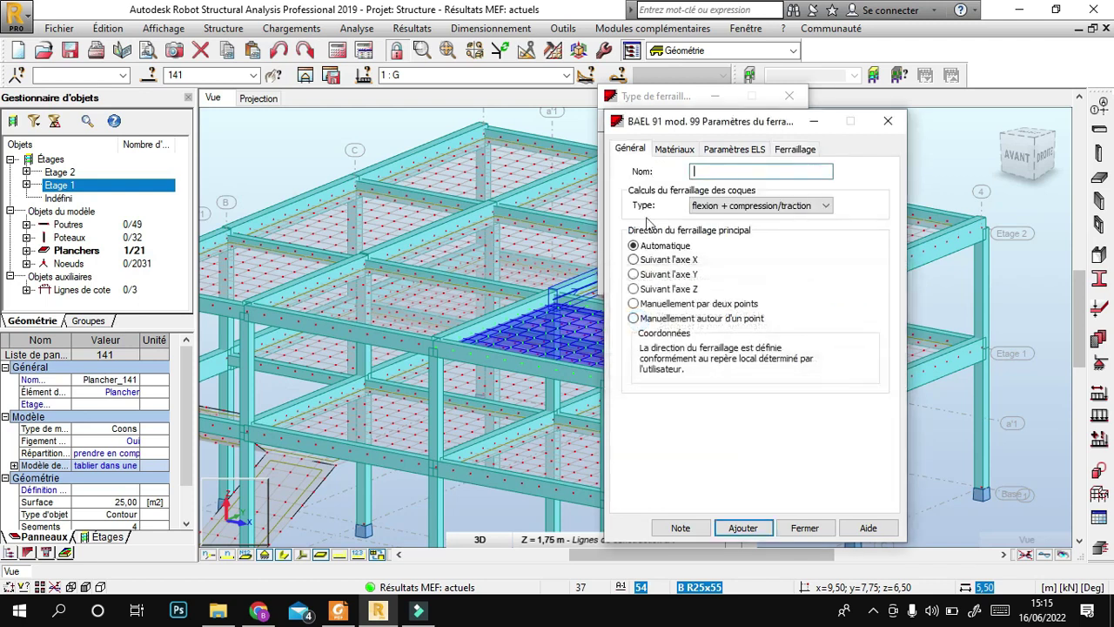
{"action": "left_click", "coordinate": [715, 172]}
{"action": "type", "text": "Dalle 14"}
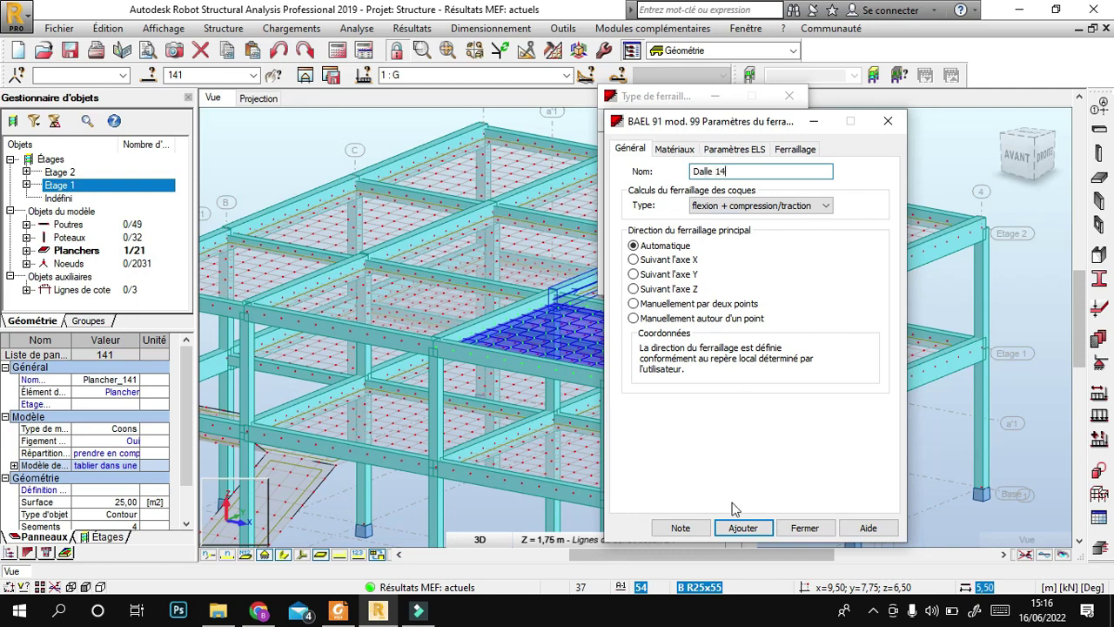
{"action": "left_click", "coordinate": [743, 528]}
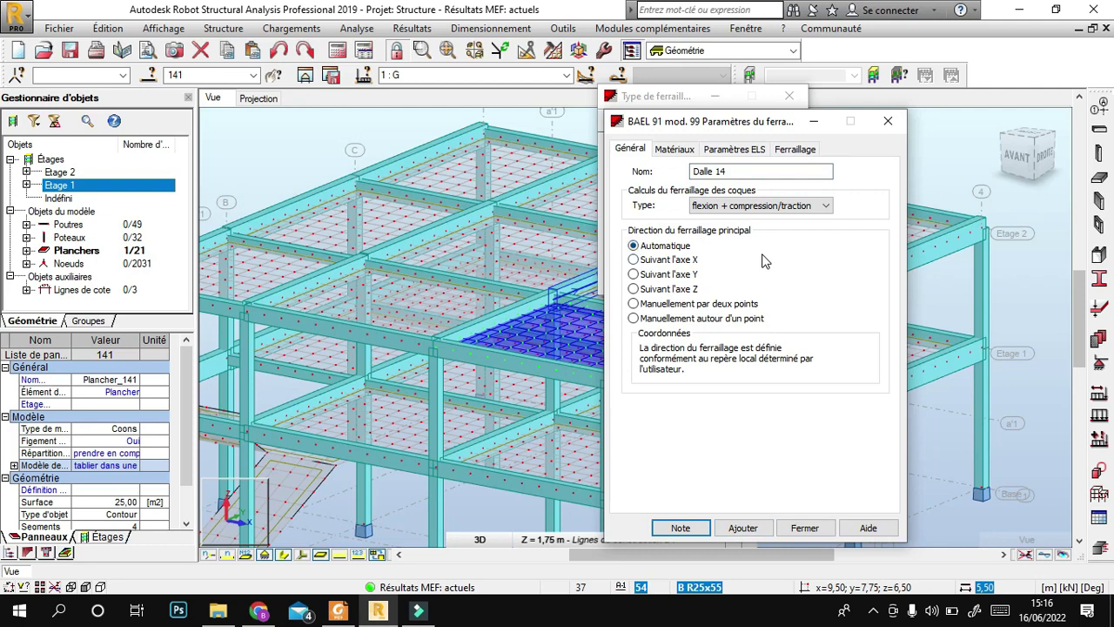
{"action": "left_click", "coordinate": [819, 527]}
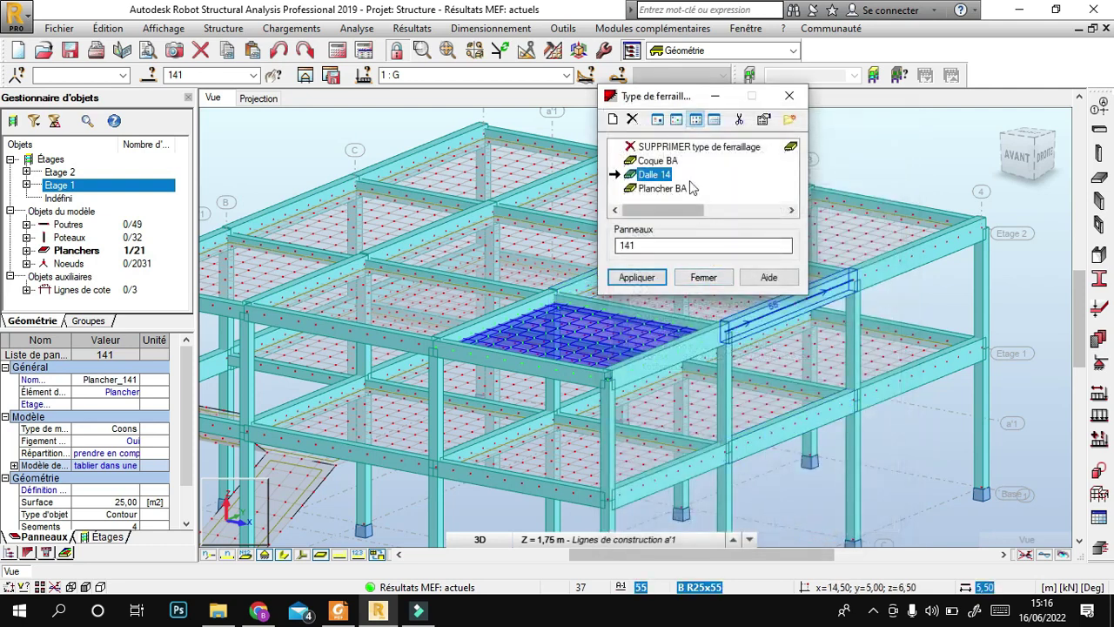
Step: Apply the Dalle 14 reinforcement type to panel 141 and close the reinforcement type list
{"action": "left_click_drag", "start_coordinate": [697, 214], "coordinate": [633, 213]}
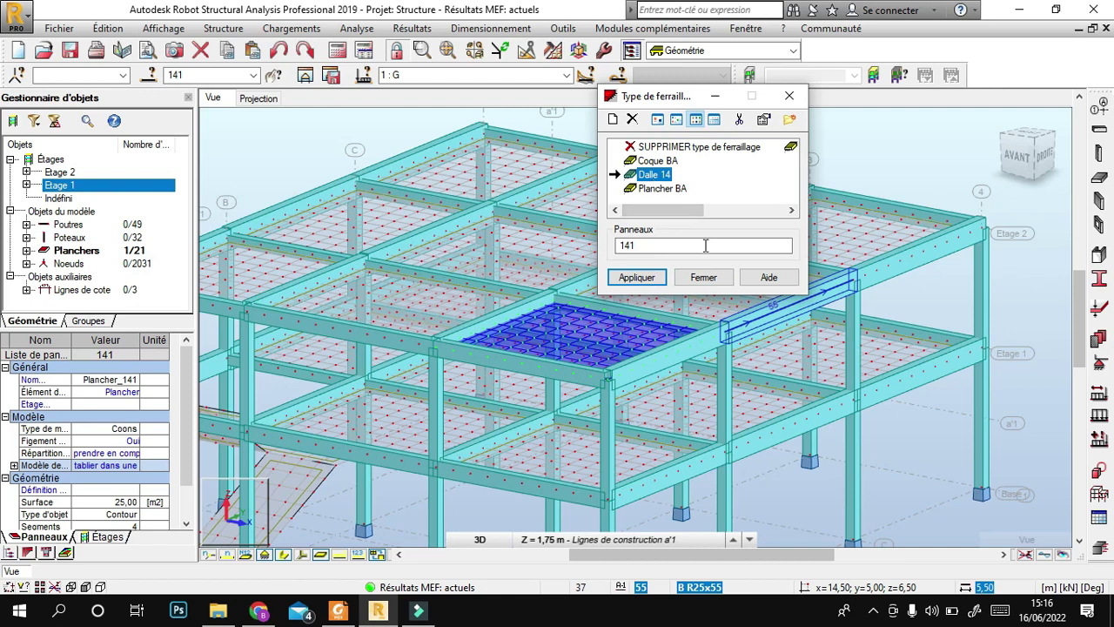
{"action": "left_click", "coordinate": [637, 277]}
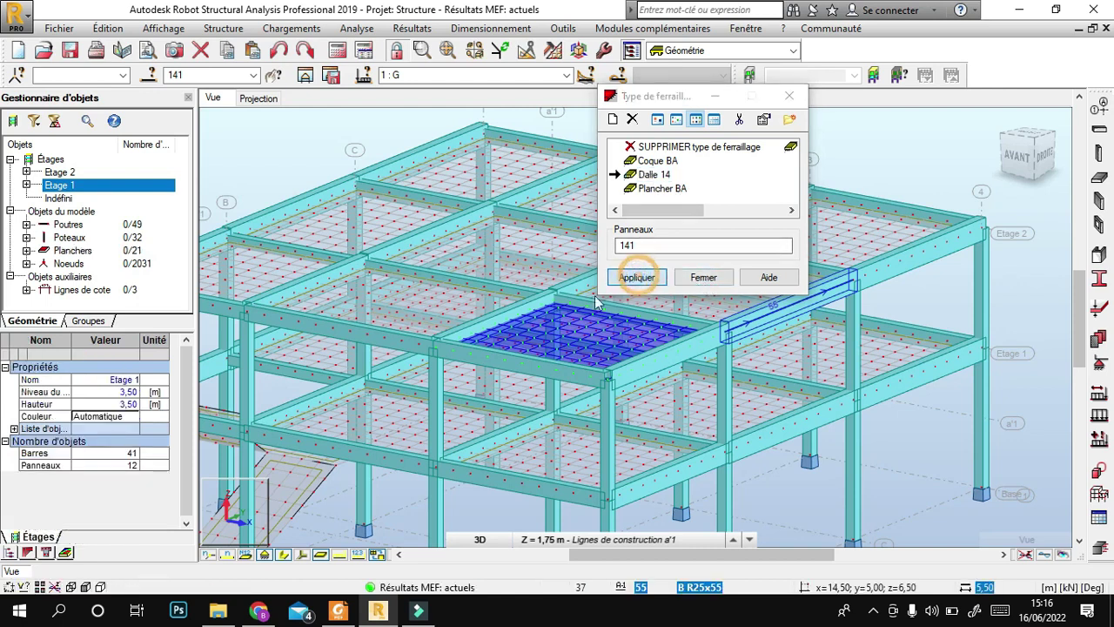
{"action": "left_click", "coordinate": [705, 277]}
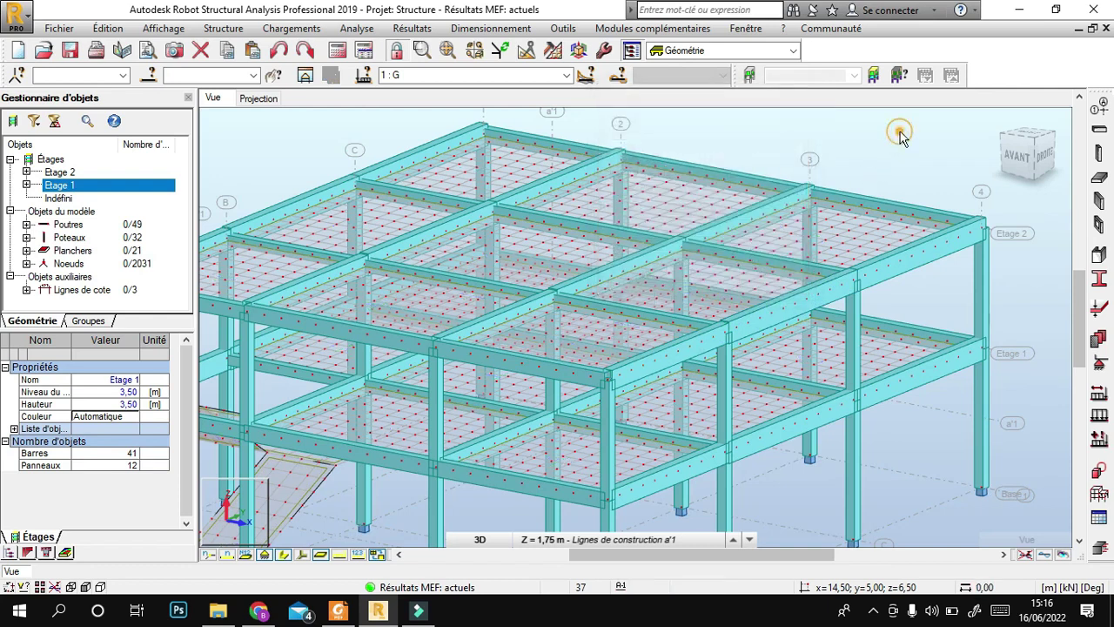
Step: Transfer floor panel 141 of the upper storey to the real reinforcement design of RC elements and dismiss the calculation status report
{"action": "left_click", "coordinate": [557, 302]}
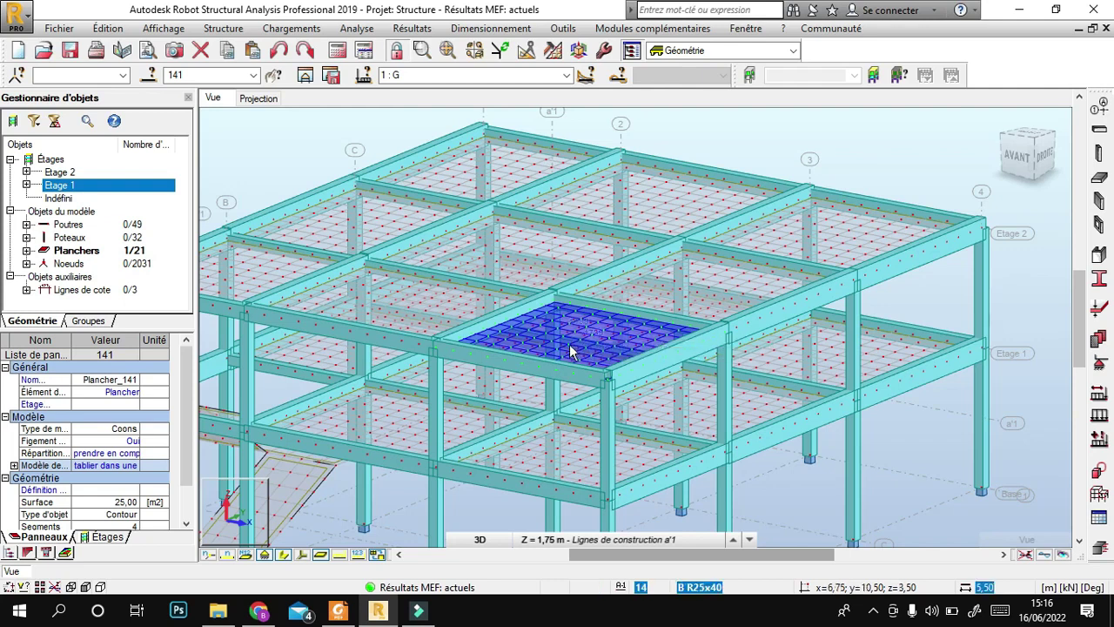
{"action": "left_click", "coordinate": [493, 28]}
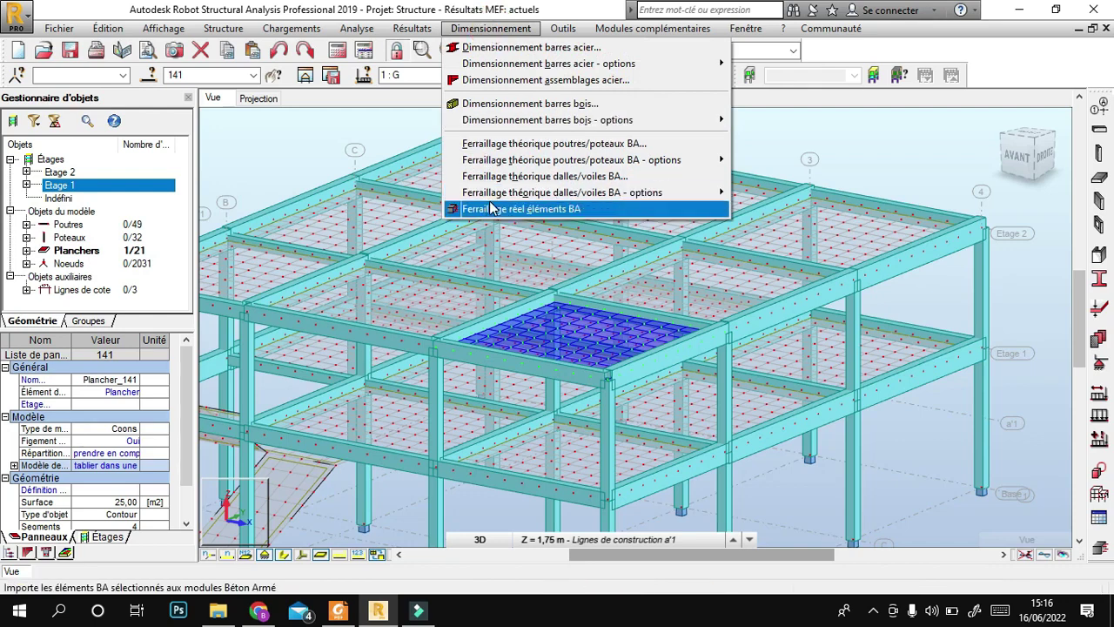
{"action": "left_click", "coordinate": [521, 208]}
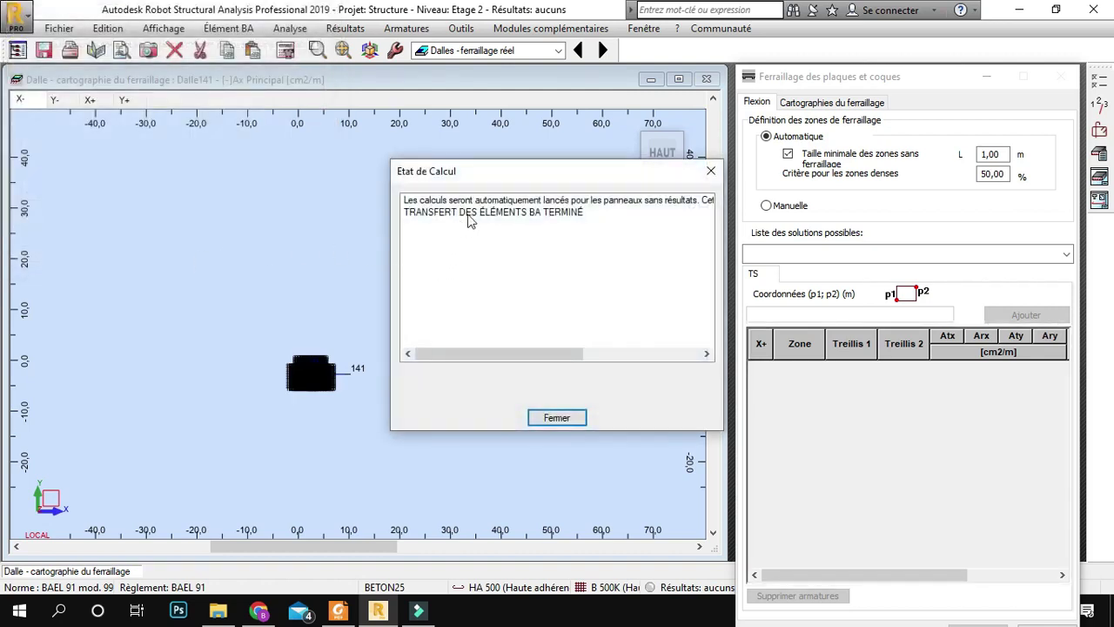
{"action": "left_click", "coordinate": [557, 418]}
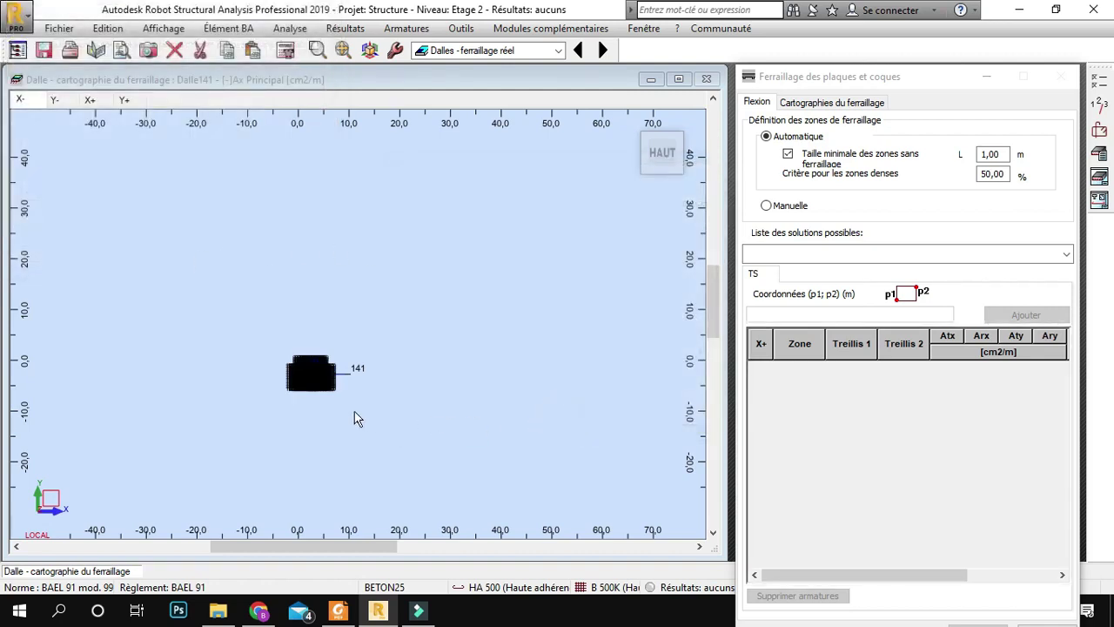
Step: Examine the X- reinforcement map of slab 141 up close and as a whole
{"action": "scroll", "coordinate": [305, 370], "scroll_direction": "up", "scroll_amount": 8}
{"action": "scroll", "coordinate": [310, 364], "scroll_direction": "up", "scroll_amount": 8}
{"action": "scroll", "coordinate": [366, 278], "scroll_direction": "down", "scroll_amount": 4}
{"action": "scroll", "coordinate": [370, 333], "scroll_direction": "down", "scroll_amount": 1}
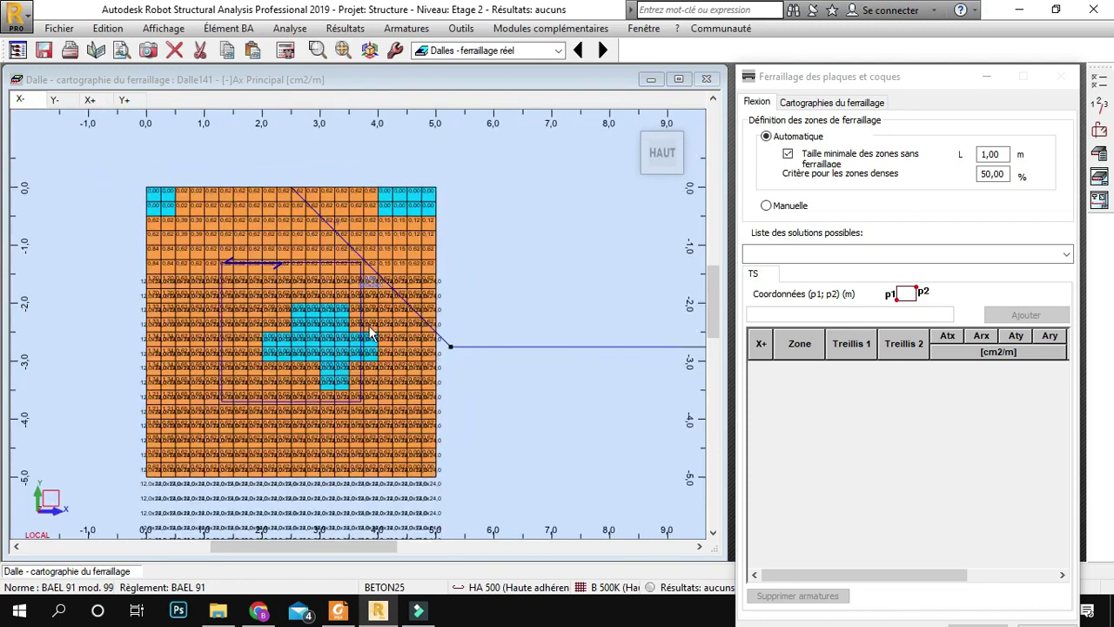
{"action": "scroll", "coordinate": [409, 344], "scroll_direction": "down", "scroll_amount": 3}
{"action": "scroll", "coordinate": [437, 384], "scroll_direction": "up", "scroll_amount": 3}
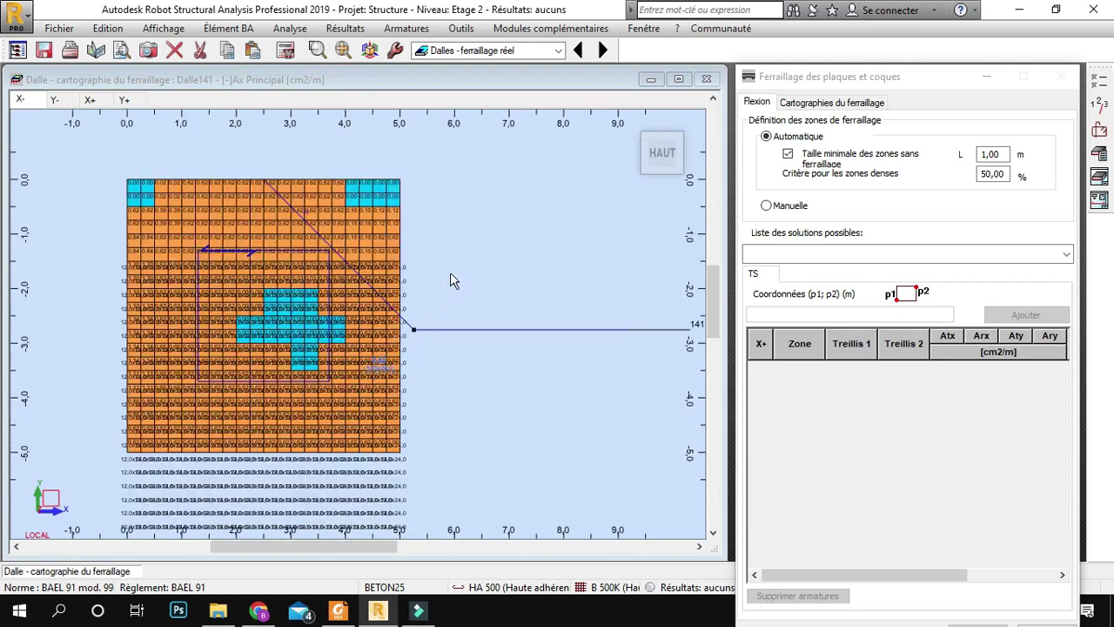
{"action": "scroll", "coordinate": [470, 270], "scroll_direction": "down", "scroll_amount": 1}
{"action": "scroll", "coordinate": [465, 299], "scroll_direction": "down", "scroll_amount": 1}
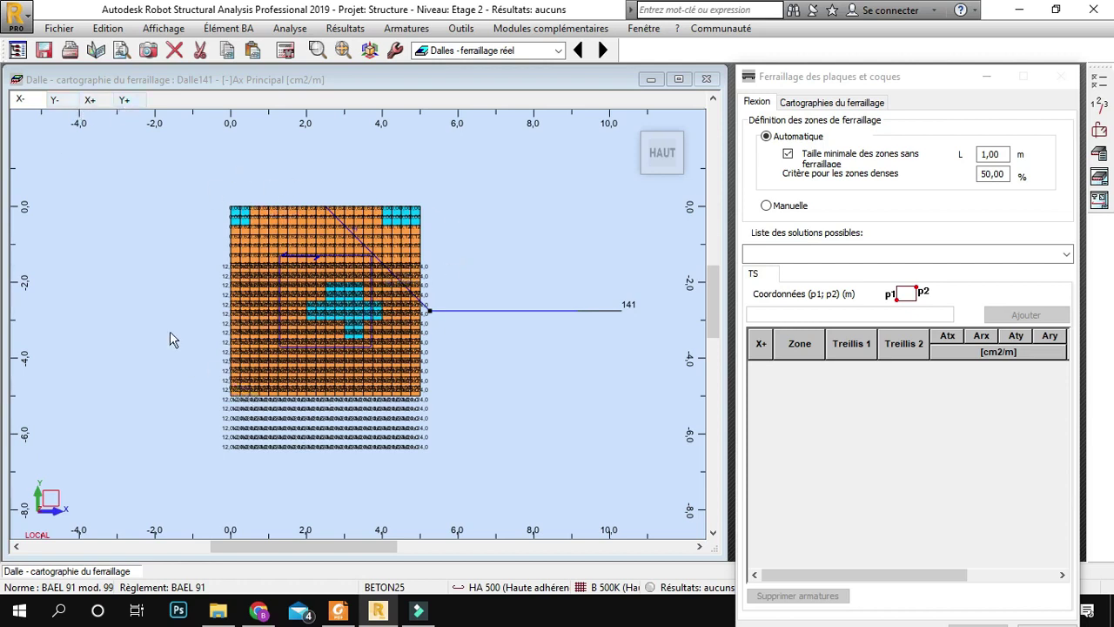
{"action": "scroll", "coordinate": [244, 306], "scroll_direction": "up", "scroll_amount": 3}
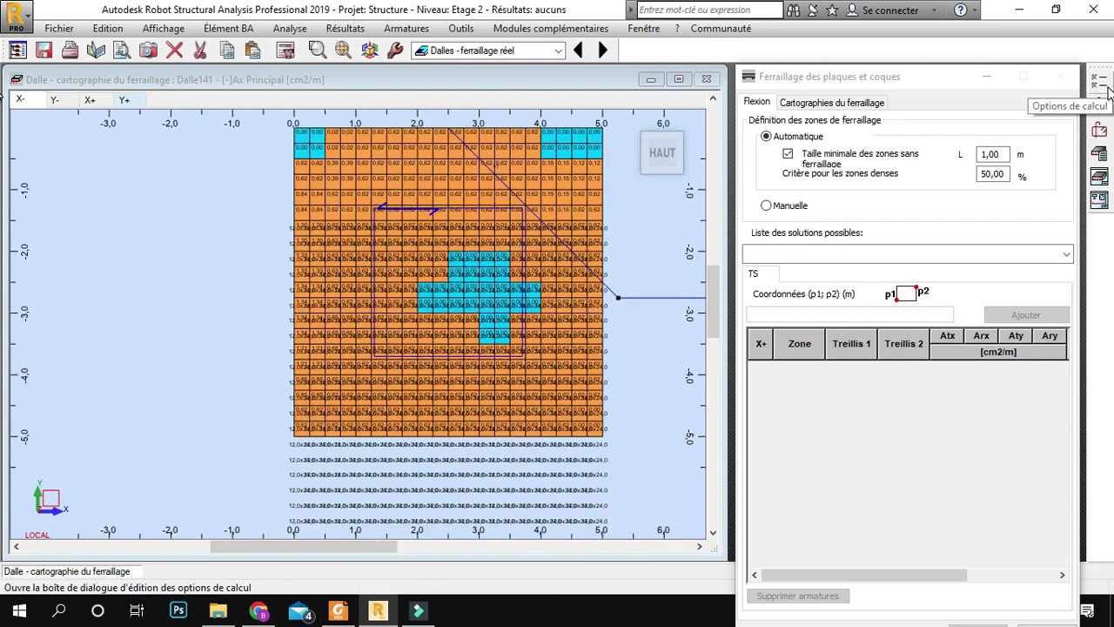
Step: In the calculation options, check the covers and the concrete, and exclude the 6 mm bars from the available diameters
{"action": "left_click", "coordinate": [1108, 89]}
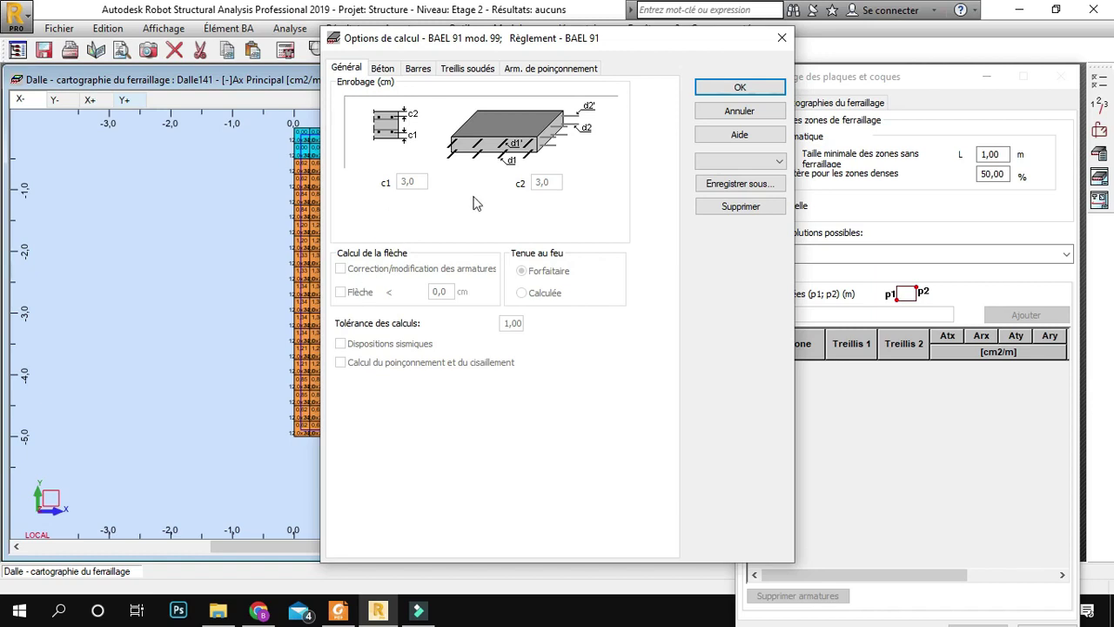
{"action": "left_click", "coordinate": [406, 183]}
{"action": "left_click", "coordinate": [382, 68]}
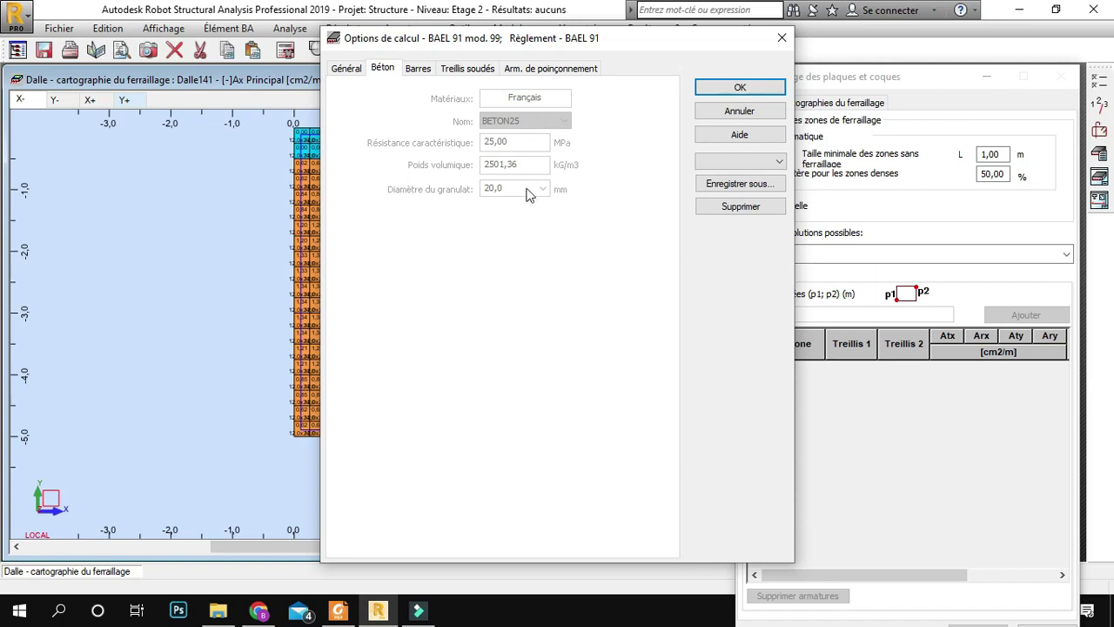
{"action": "left_click", "coordinate": [414, 68]}
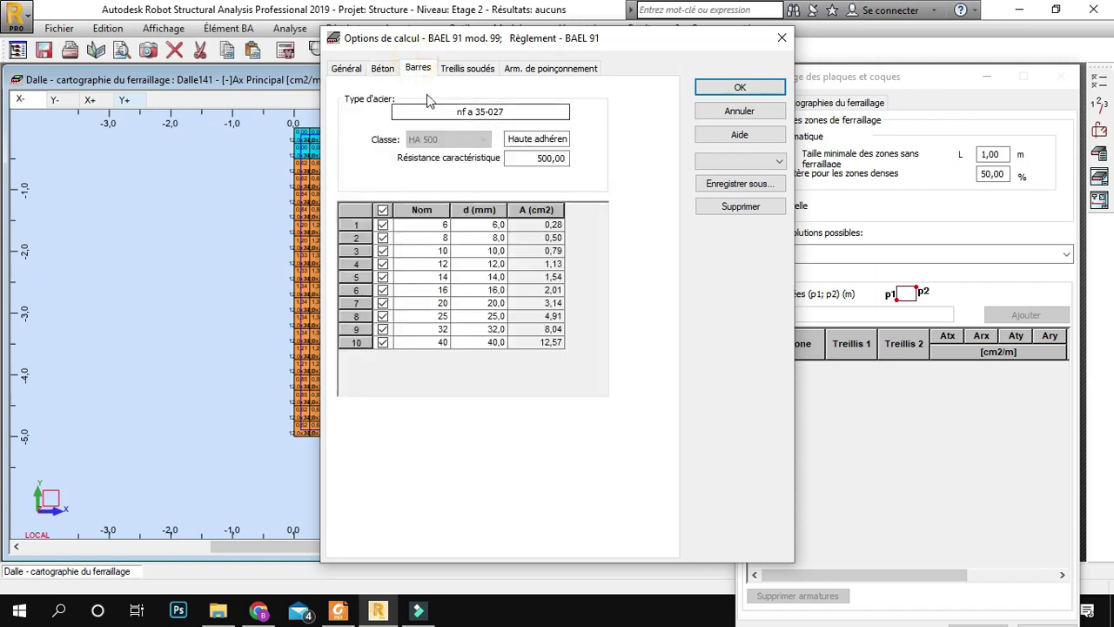
{"action": "left_click", "coordinate": [383, 225]}
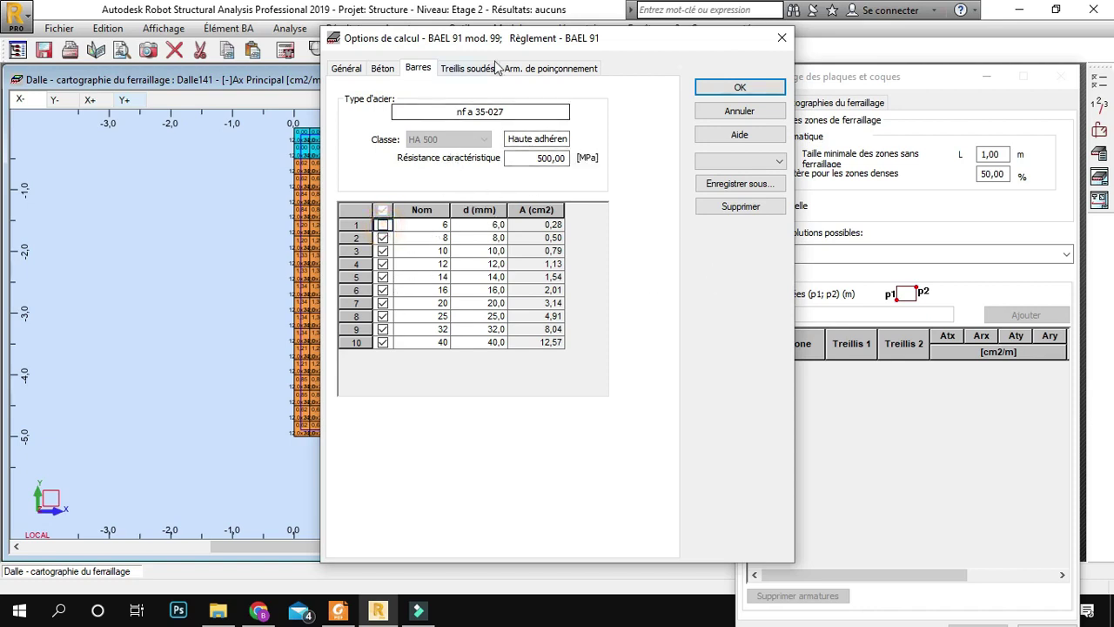
Step: Check the welded mesh options, set the punching reinforcement diameter to 8, and accept the calculation options
{"action": "left_click", "coordinate": [480, 68]}
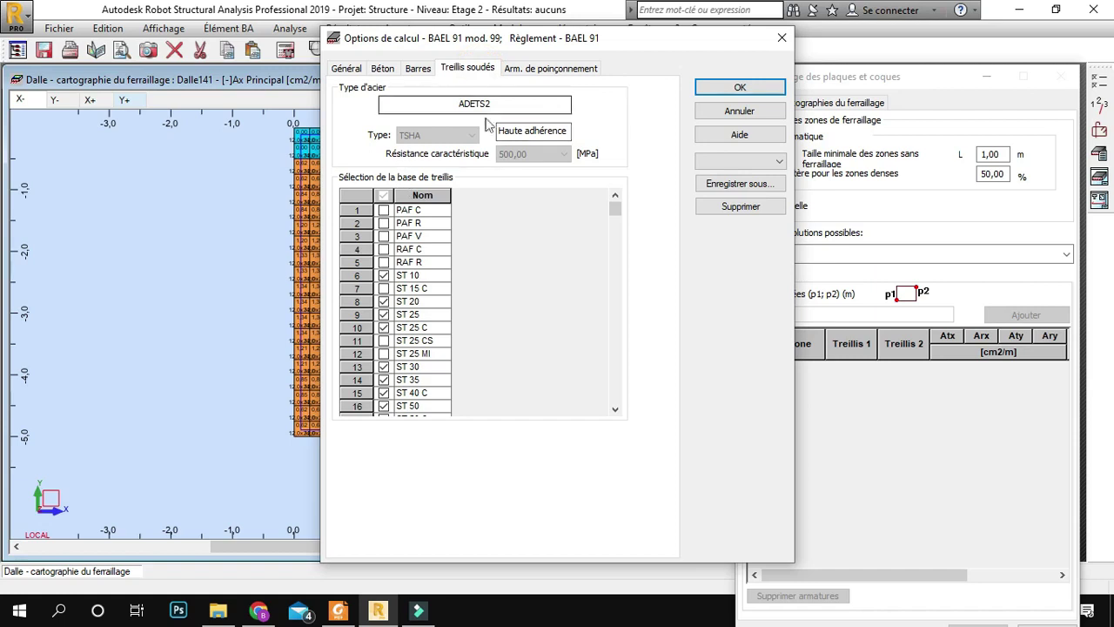
{"action": "left_click", "coordinate": [418, 70]}
{"action": "left_click", "coordinate": [530, 68]}
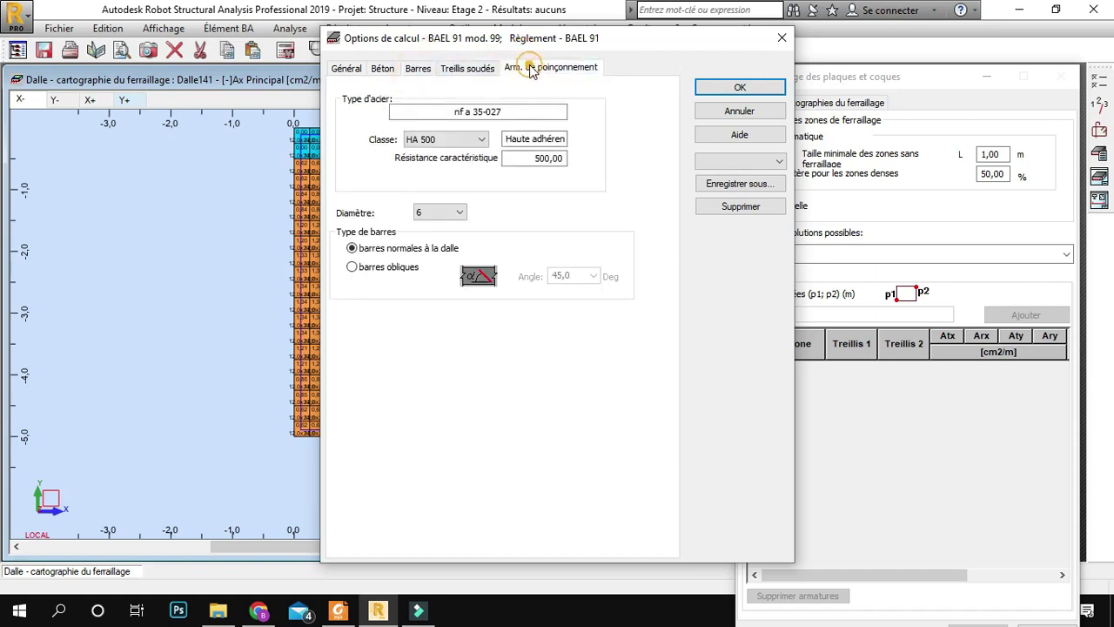
{"action": "left_click", "coordinate": [440, 213]}
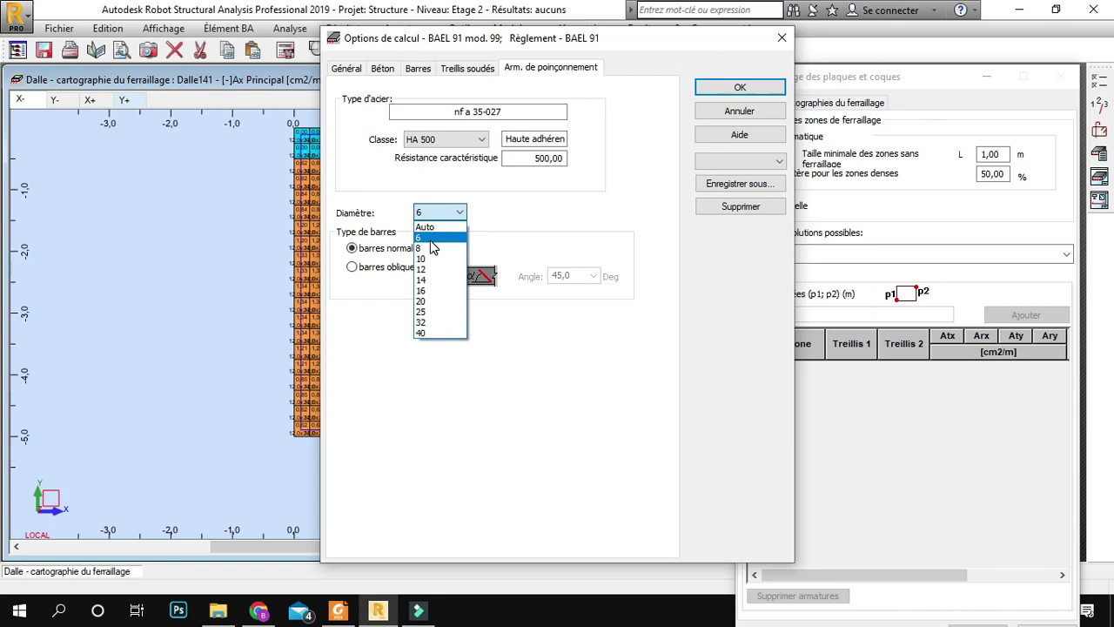
{"action": "left_click", "coordinate": [433, 249]}
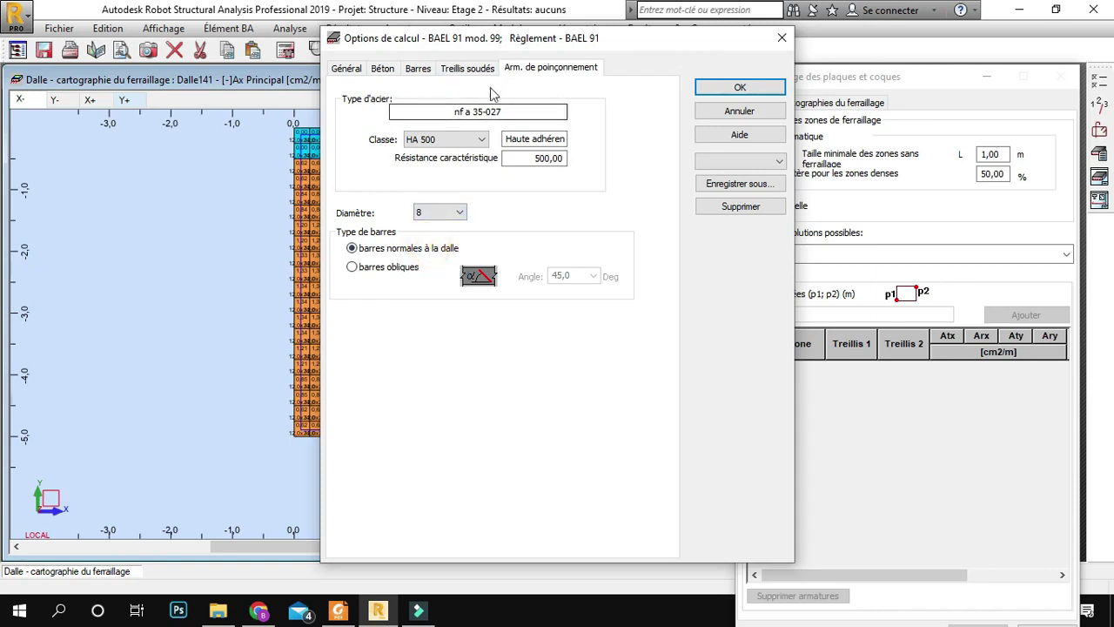
{"action": "left_click", "coordinate": [717, 87]}
Step: Enable the storey's level elevation (Cote de niveau) and set it to 6,5 m
{"action": "left_click", "coordinate": [1100, 105]}
{"action": "left_click_drag", "start_coordinate": [531, 213], "coordinate": [514, 145]}
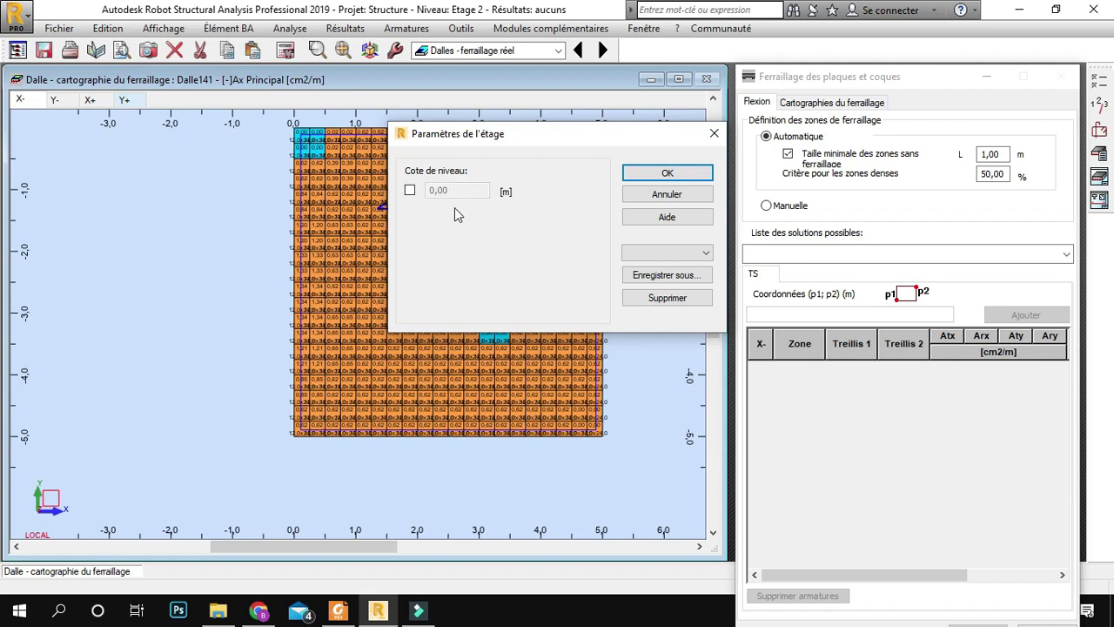
{"action": "left_click", "coordinate": [410, 191]}
{"action": "double_click", "coordinate": [461, 191]}
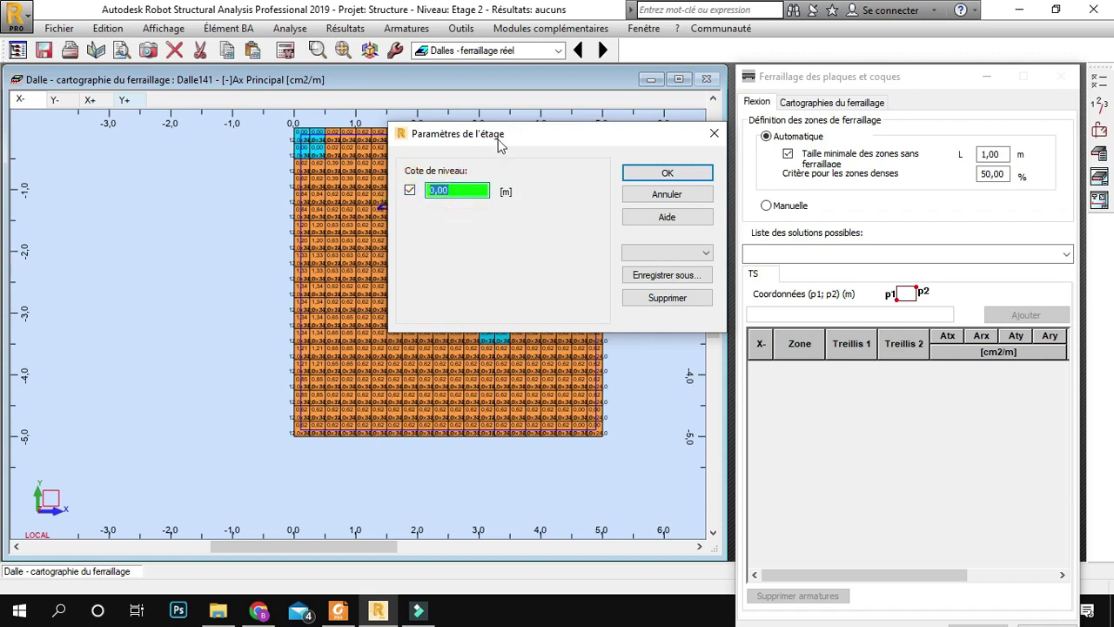
{"action": "left_click_drag", "start_coordinate": [502, 144], "coordinate": [464, 139]}
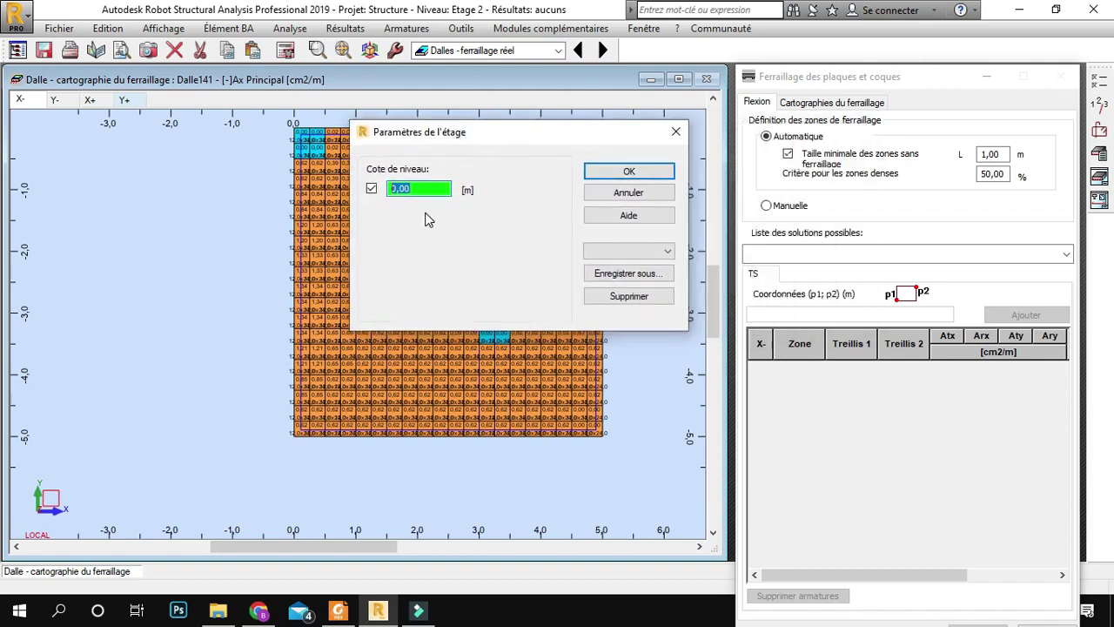
{"action": "type", "text": "6,5"}
{"action": "left_click", "coordinate": [614, 174]}
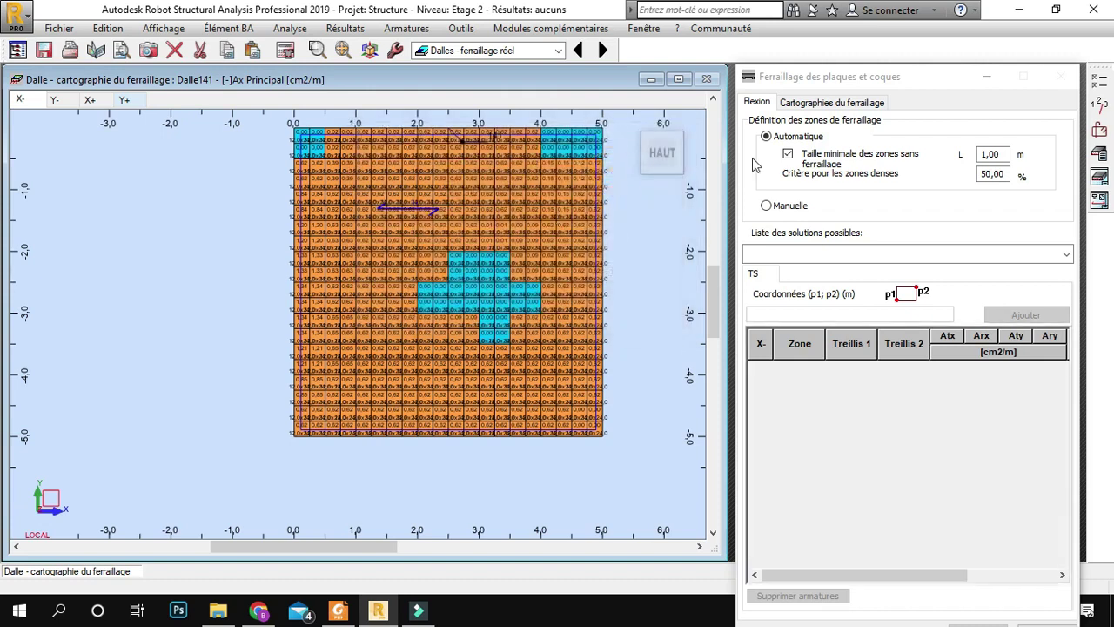
Step: Set the slab's reinforcement mode to Barres, review the bar, mesh, secondary and shape settings, and accept the reinforcement pattern
{"action": "left_click", "coordinate": [1100, 136]}
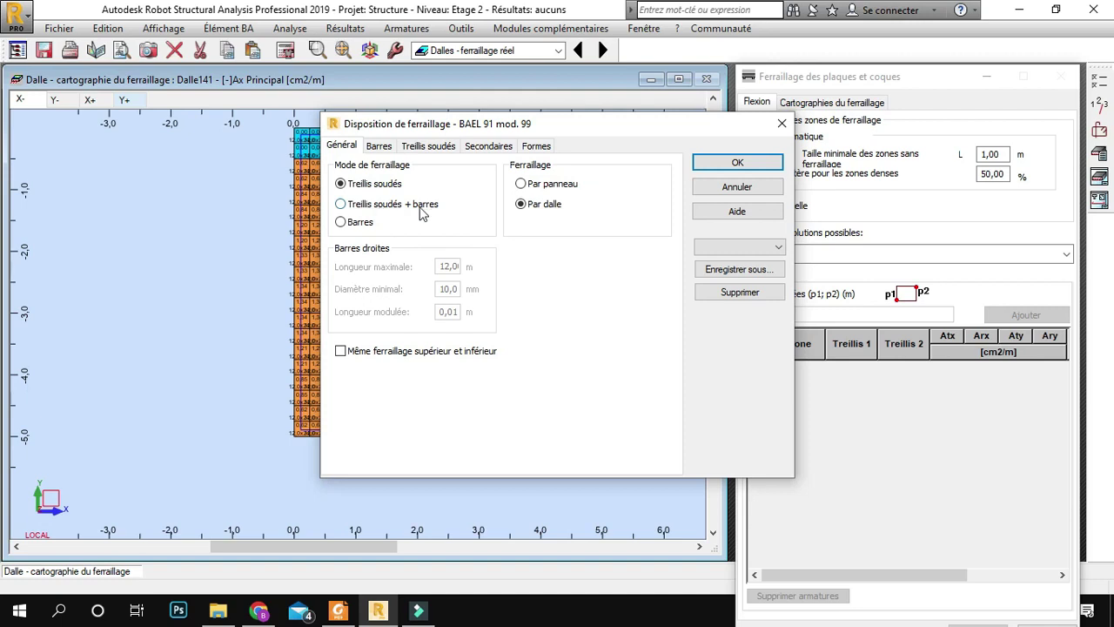
{"action": "left_click", "coordinate": [341, 223]}
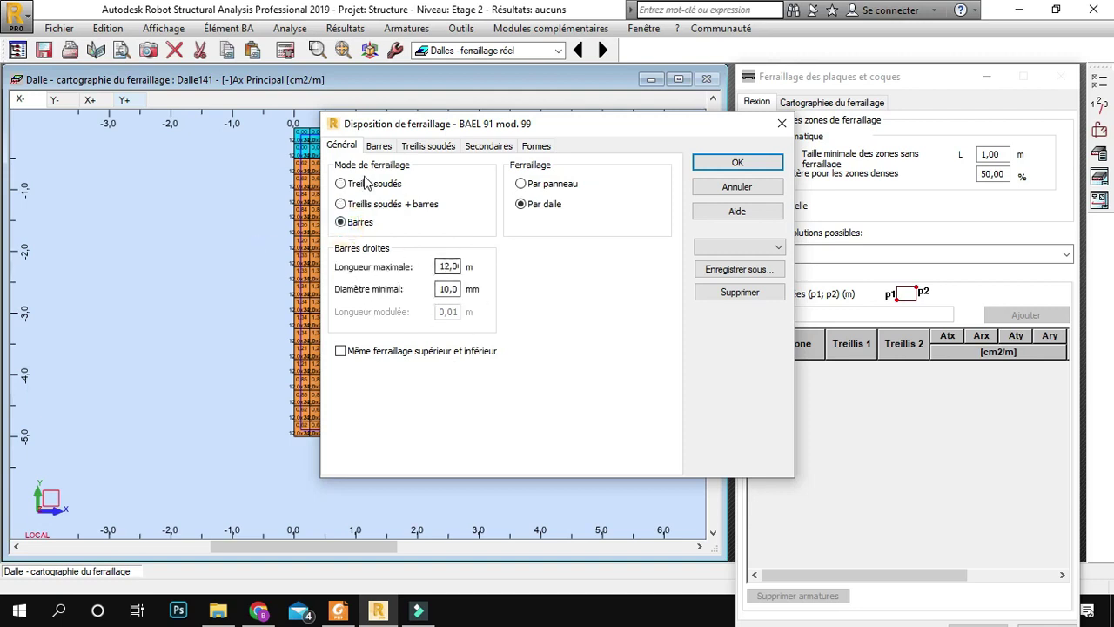
{"action": "left_click", "coordinate": [379, 145]}
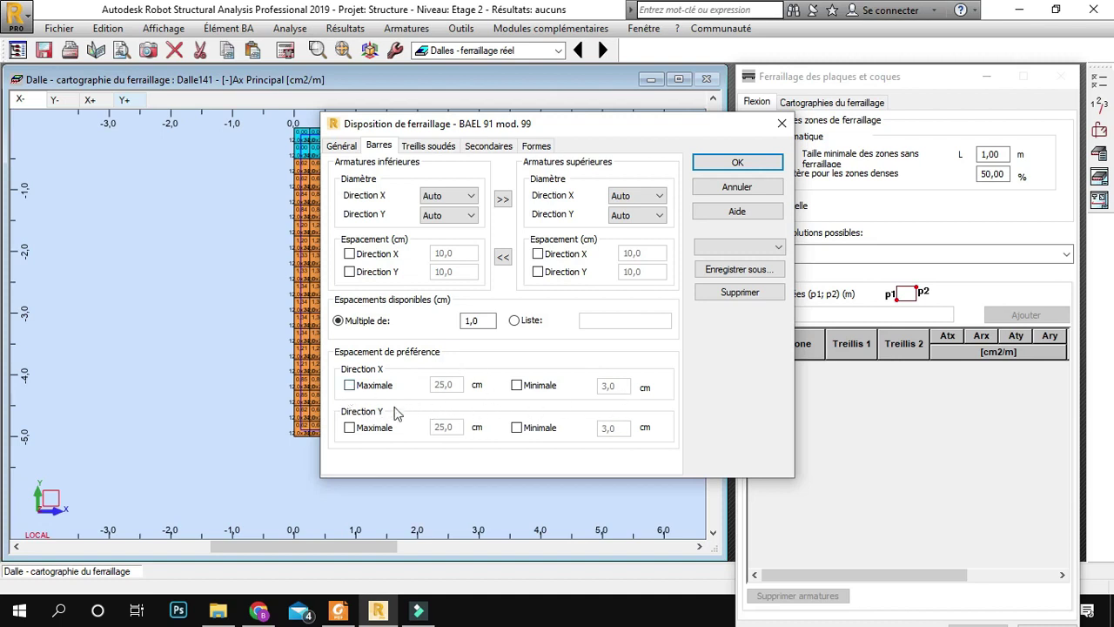
{"action": "left_click", "coordinate": [432, 145]}
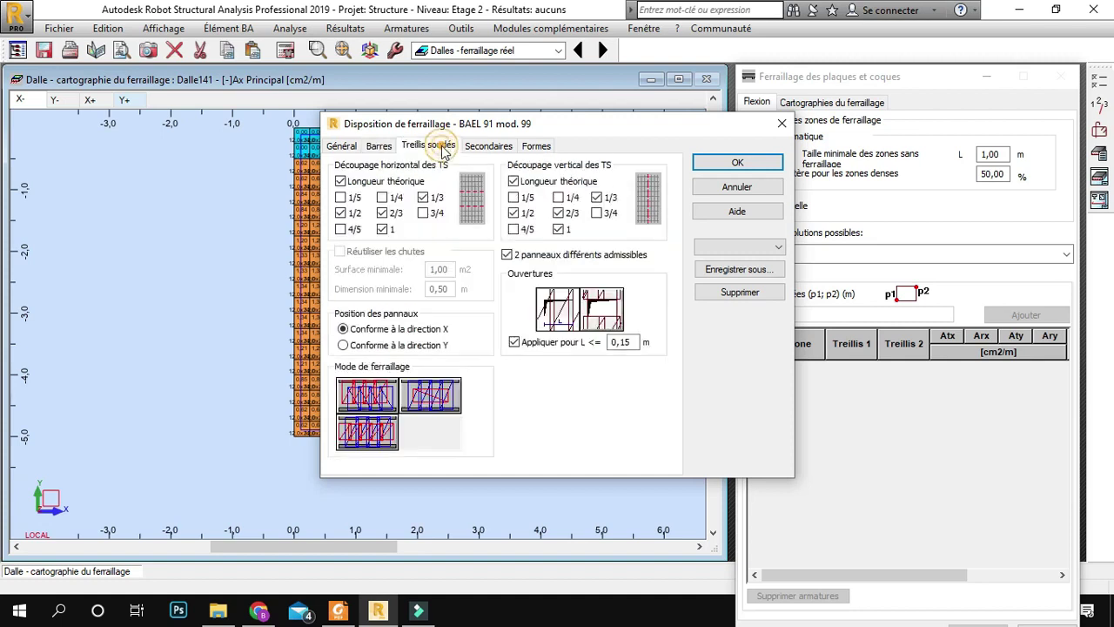
{"action": "left_click", "coordinate": [489, 145]}
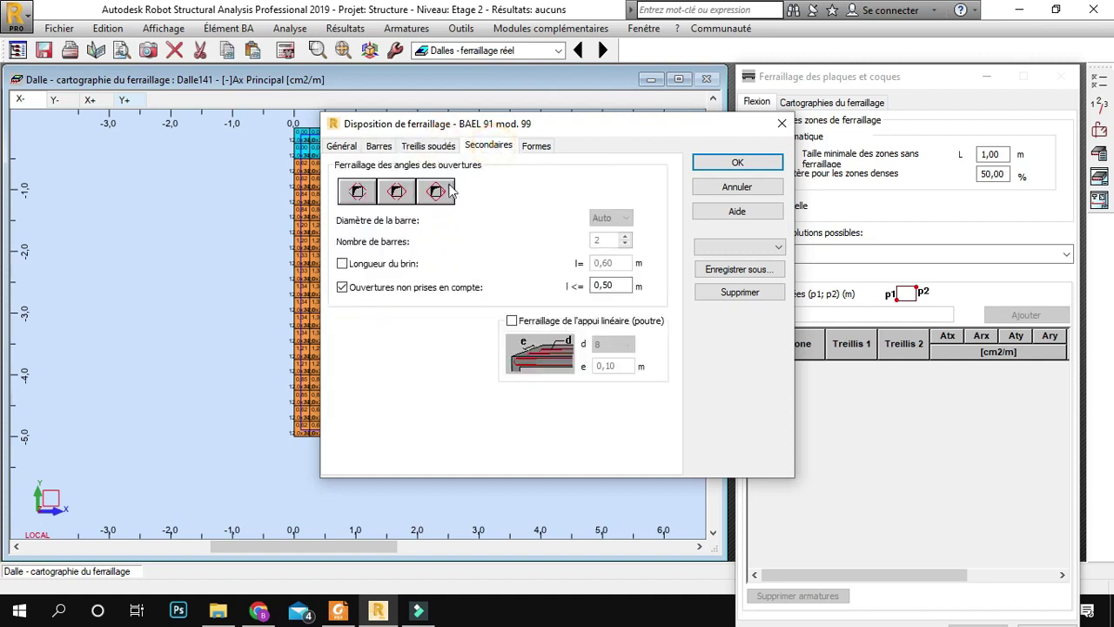
{"action": "left_click", "coordinate": [550, 148]}
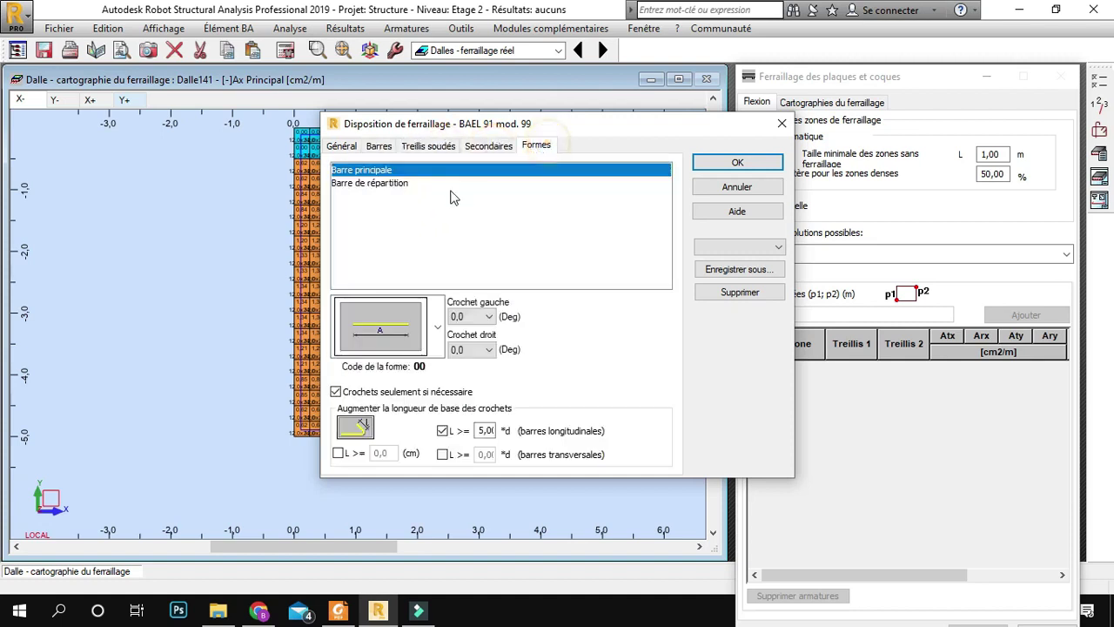
{"action": "left_click", "coordinate": [737, 163]}
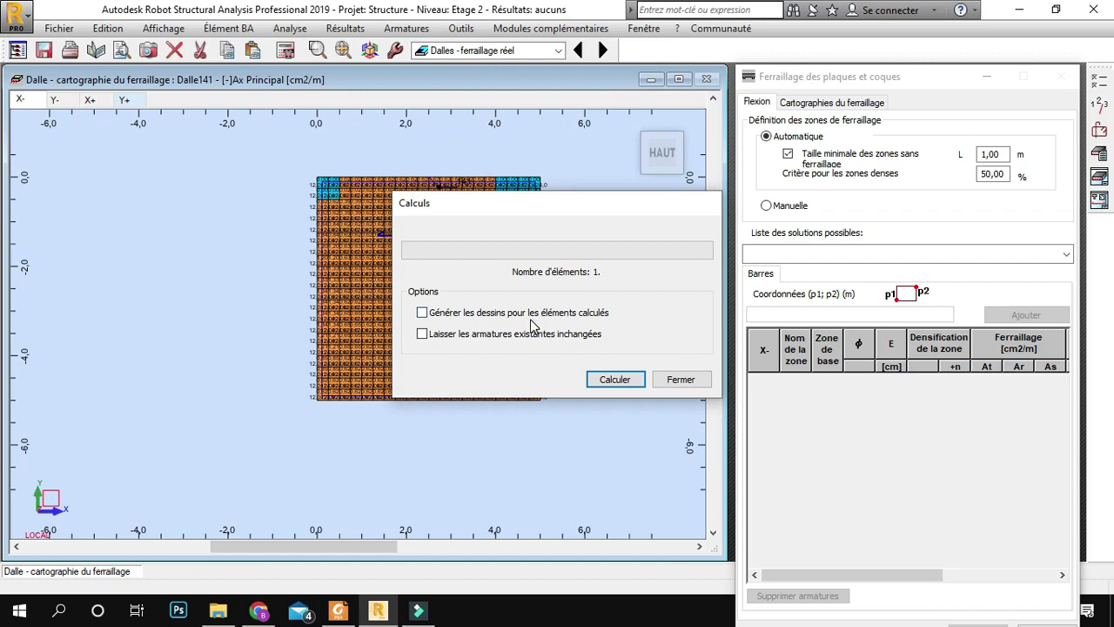
Step: Calculate the real reinforcement of slab 141 and inspect the resulting X- reinforcement map
{"action": "left_click", "coordinate": [615, 380]}
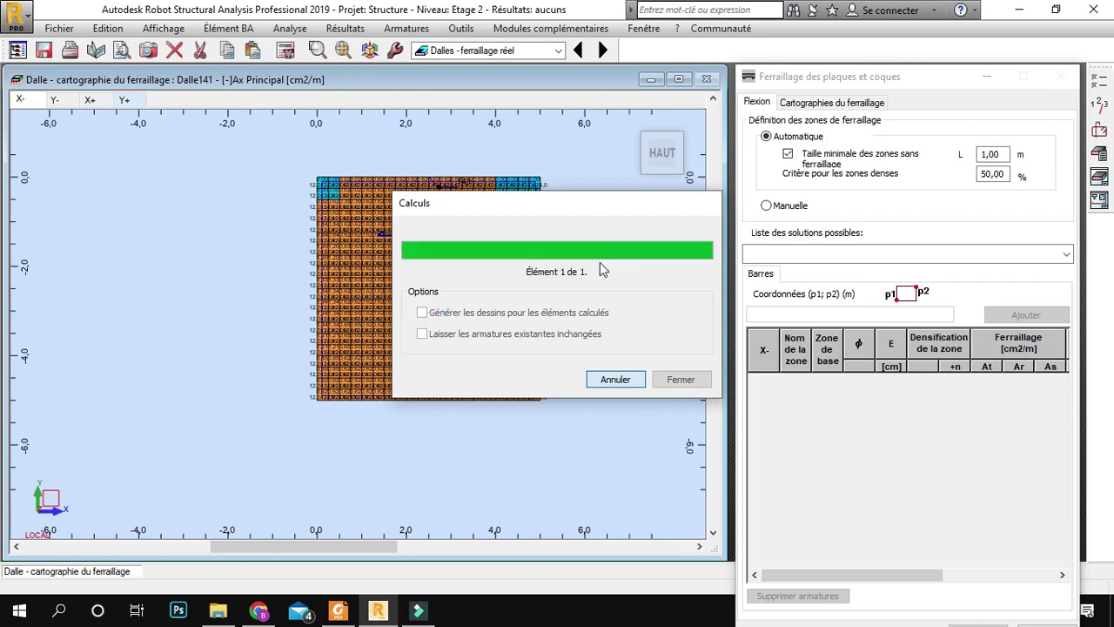
{"action": "scroll", "coordinate": [389, 244], "scroll_direction": "up", "scroll_amount": 4}
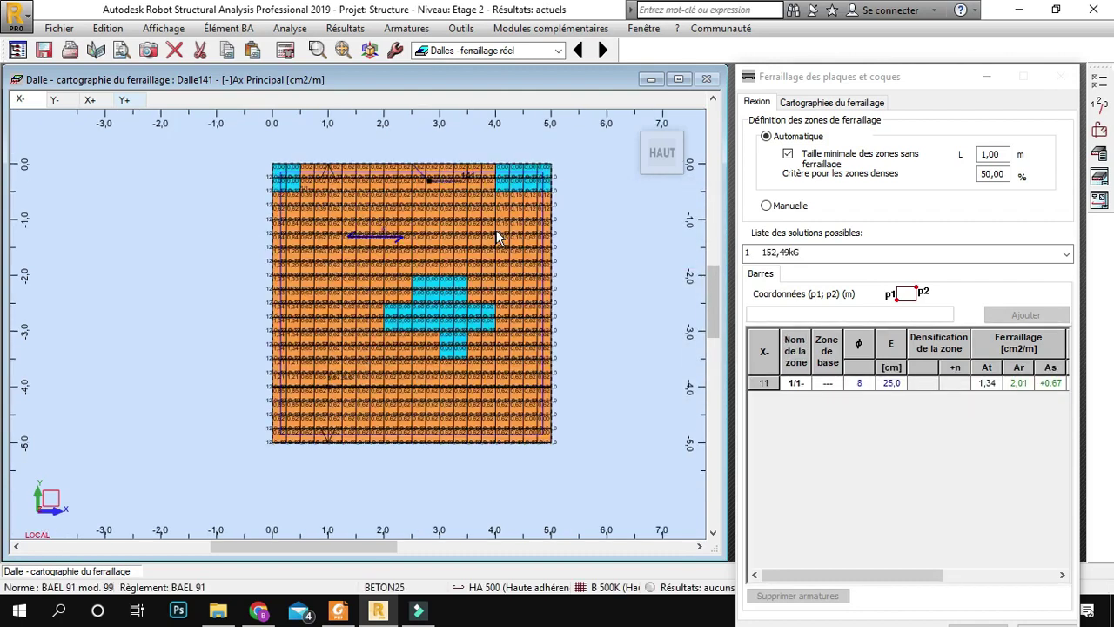
{"action": "scroll", "coordinate": [400, 257], "scroll_direction": "down", "scroll_amount": 3}
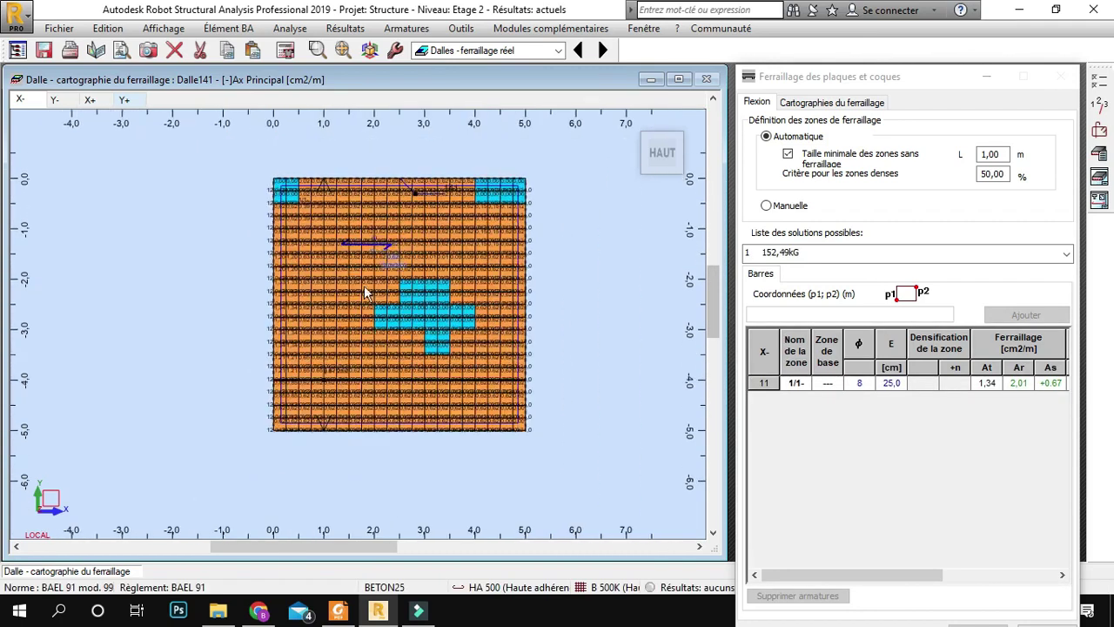
Step: Generate the execution drawings of slab 141 and inspect the slab formwork sheet
{"action": "left_click", "coordinate": [1099, 180]}
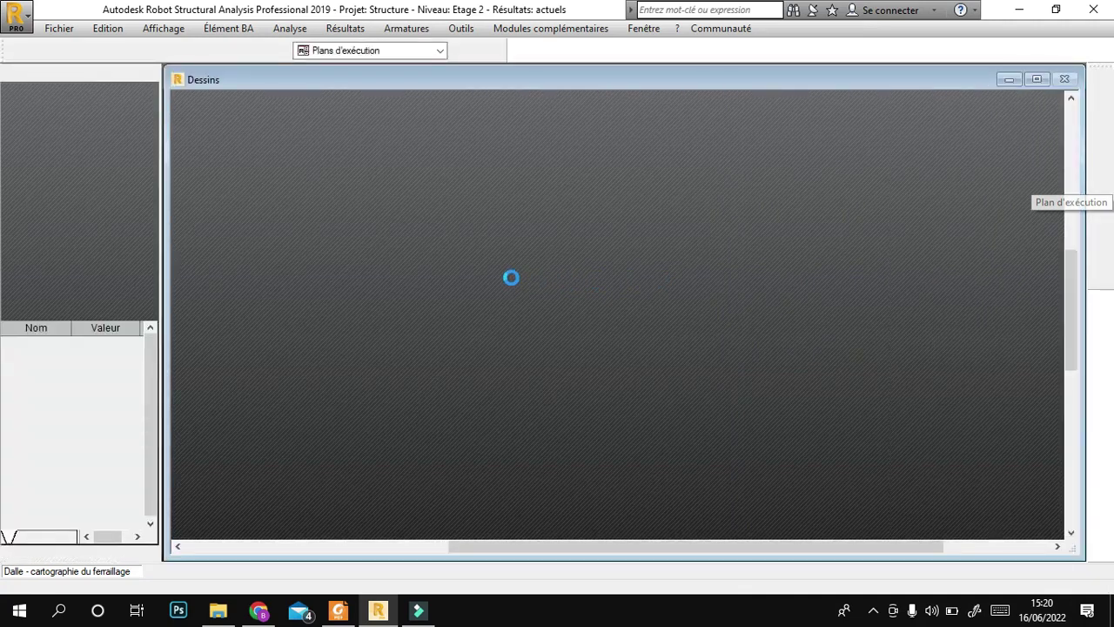
{"action": "scroll", "coordinate": [645, 303], "scroll_direction": "down", "scroll_amount": 3}
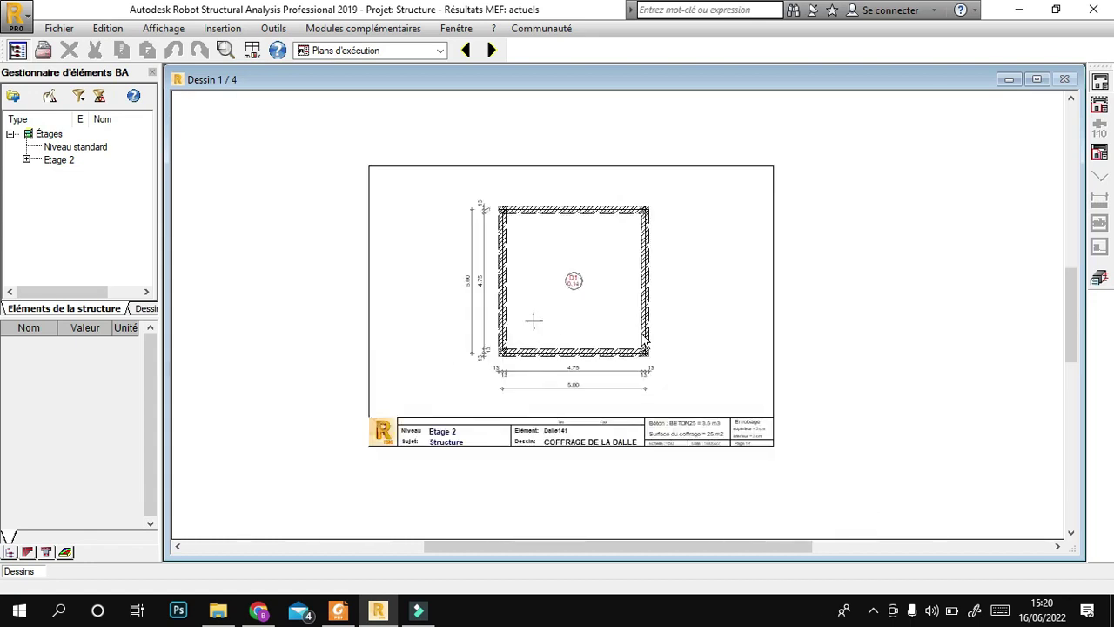
{"action": "scroll", "coordinate": [645, 343], "scroll_direction": "up", "scroll_amount": 1}
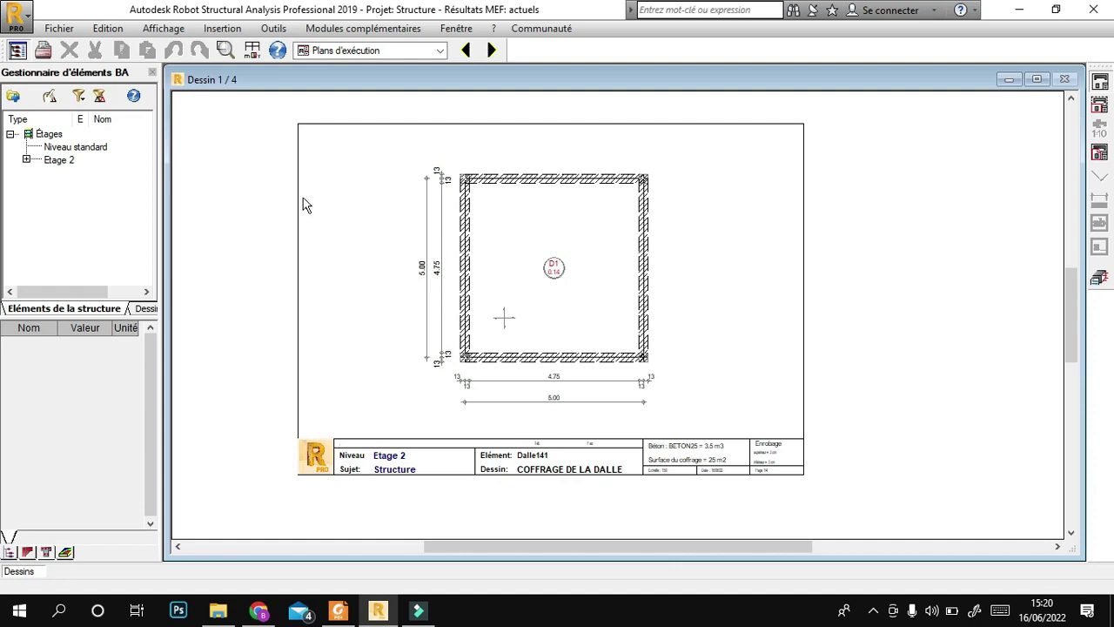
{"action": "scroll", "coordinate": [322, 207], "scroll_direction": "down", "scroll_amount": 1}
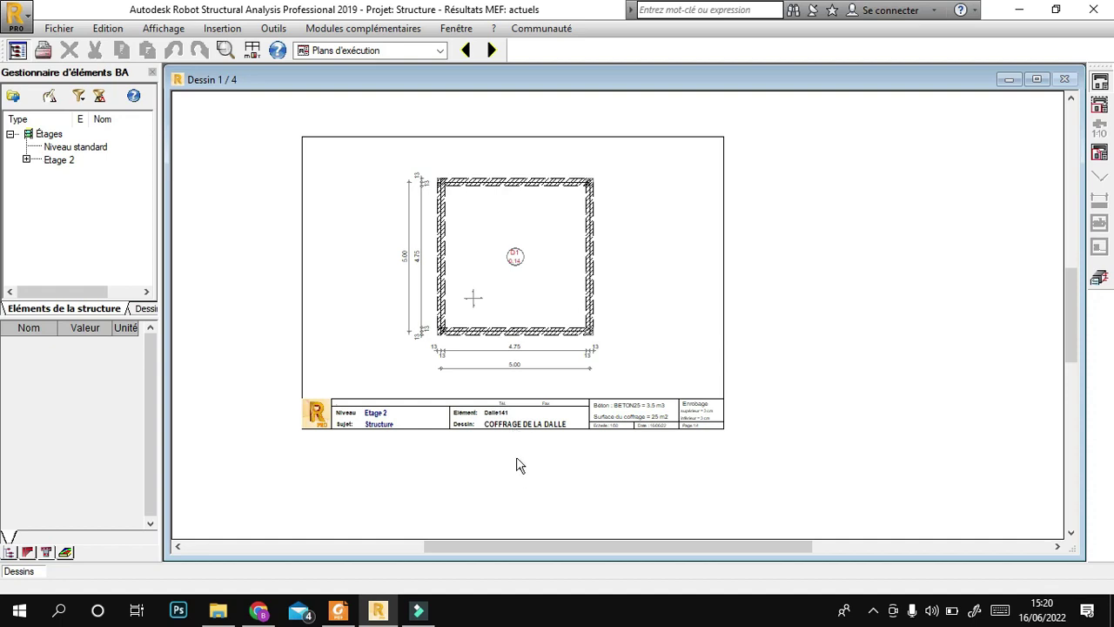
{"action": "scroll", "coordinate": [517, 466], "scroll_direction": "up", "scroll_amount": 1}
{"action": "scroll", "coordinate": [580, 470], "scroll_direction": "down", "scroll_amount": 1}
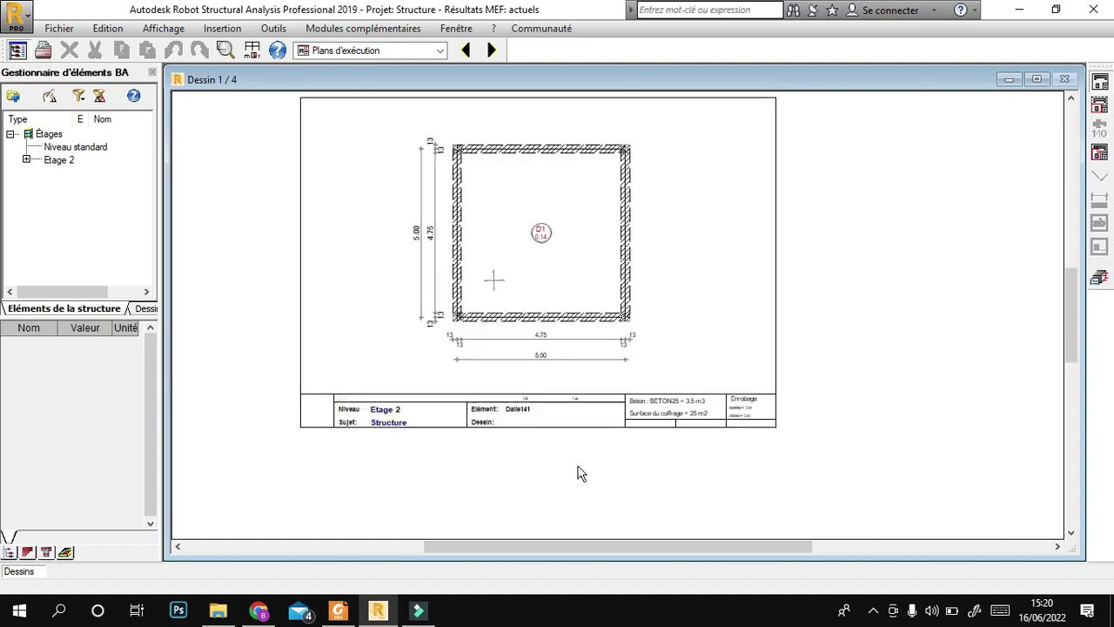
Step: Examine the formwork sheet, lower reinforcement sheet and upper reinforcement sheet of slab 141 in turn
{"action": "scroll", "coordinate": [592, 308], "scroll_direction": "up", "scroll_amount": 2}
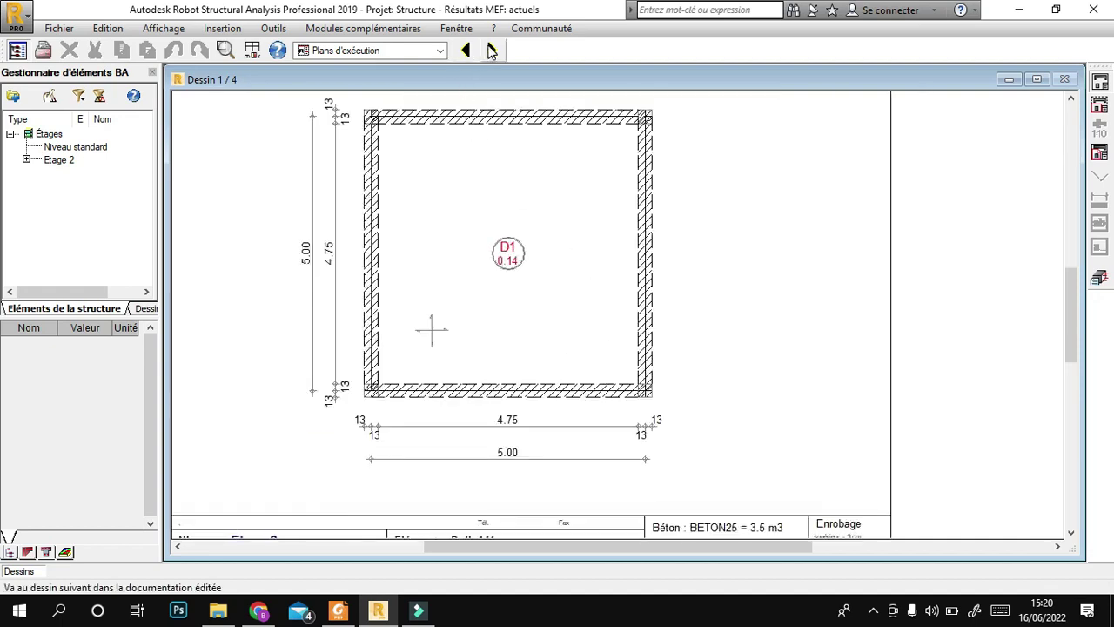
{"action": "left_click", "coordinate": [492, 51]}
{"action": "scroll", "coordinate": [581, 268], "scroll_direction": "up", "scroll_amount": 2}
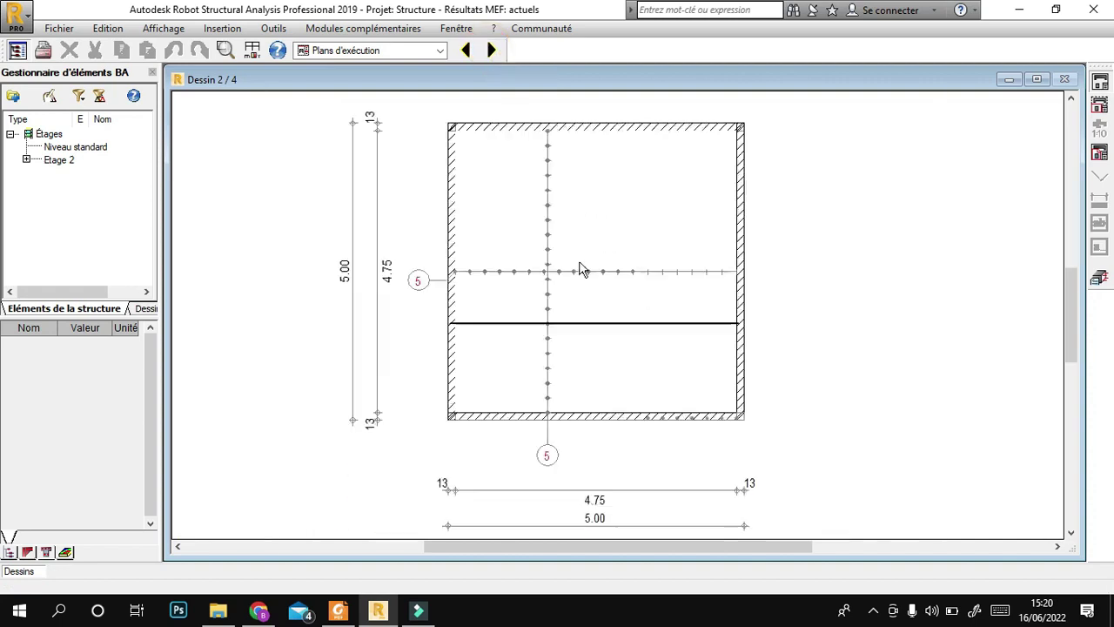
{"action": "scroll", "coordinate": [476, 348], "scroll_direction": "down", "scroll_amount": 2}
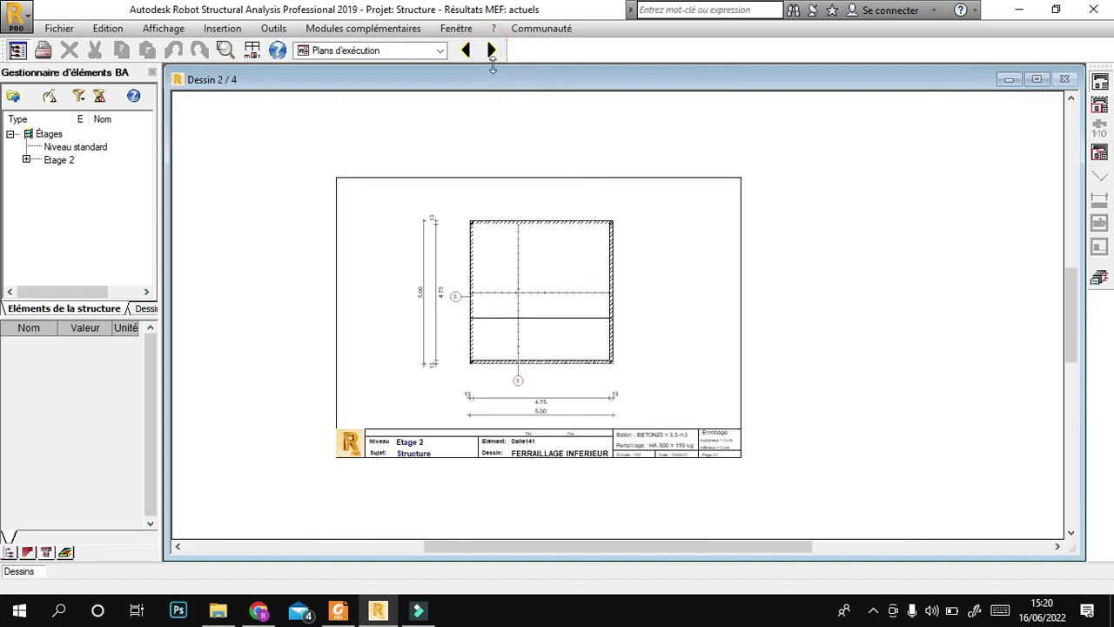
{"action": "left_click", "coordinate": [492, 51]}
{"action": "scroll", "coordinate": [675, 272], "scroll_direction": "up", "scroll_amount": 2}
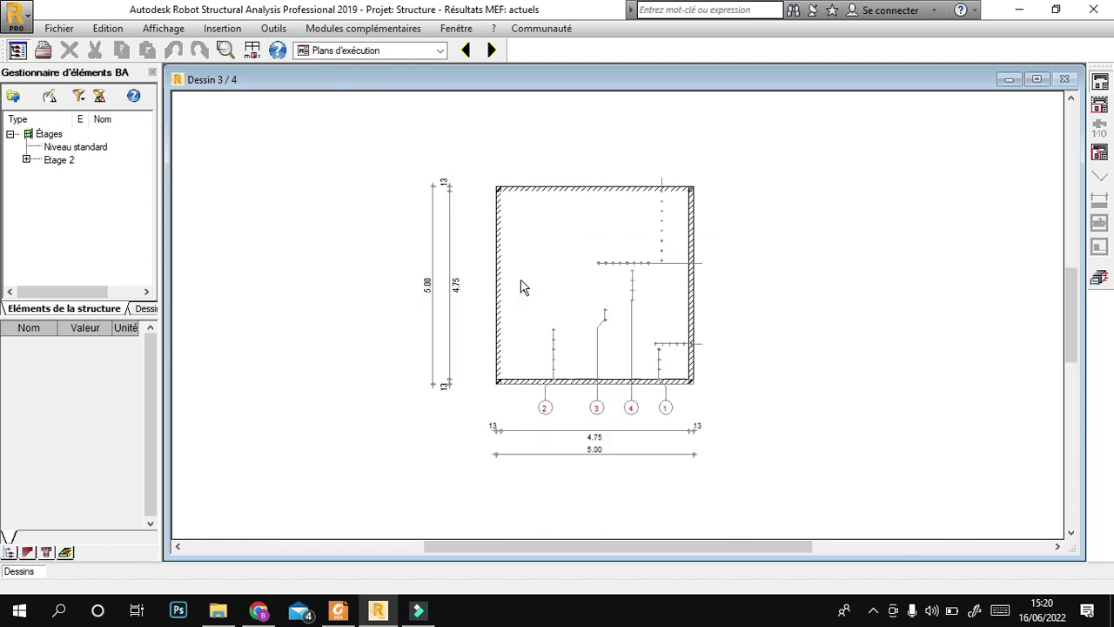
Step: Examine the bar schedule sheet (NOMENCLATURE) of slab 141, reading each position's bar count, diameter and length
{"action": "left_click", "coordinate": [491, 51]}
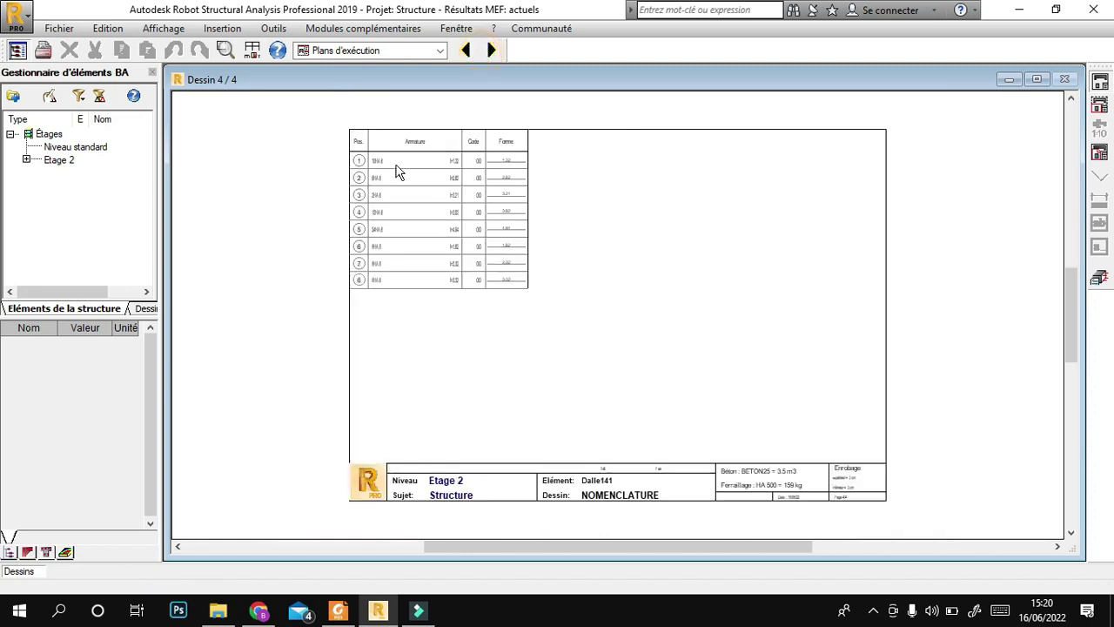
{"action": "scroll", "coordinate": [393, 169], "scroll_direction": "up", "scroll_amount": 2}
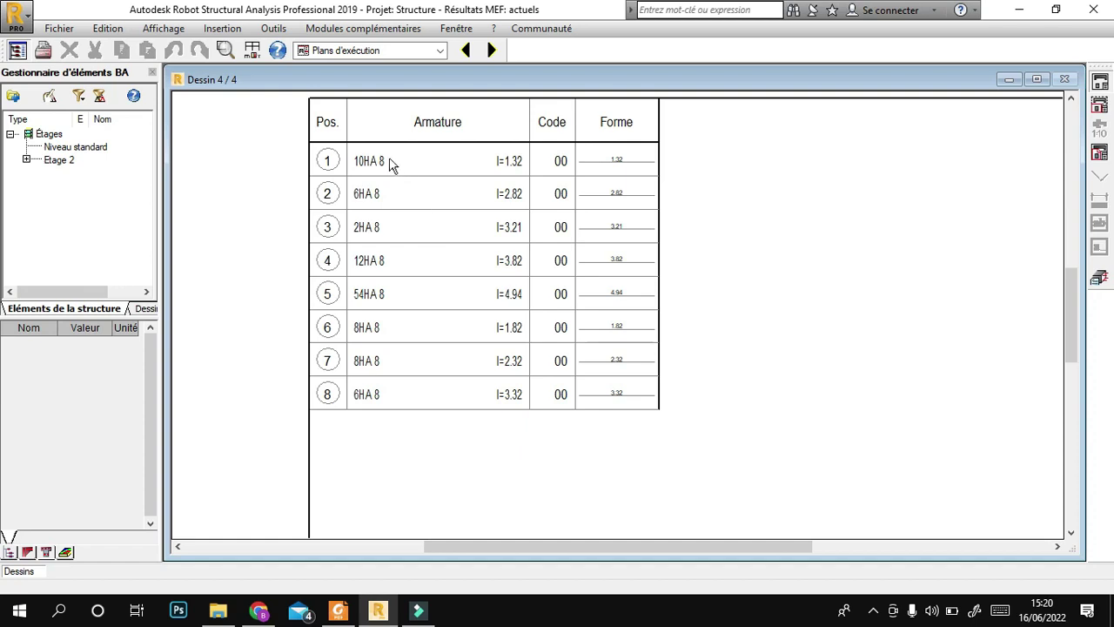
{"action": "scroll", "coordinate": [380, 316], "scroll_direction": "down", "scroll_amount": 3}
{"action": "scroll", "coordinate": [389, 354], "scroll_direction": "up", "scroll_amount": 1}
{"action": "scroll", "coordinate": [414, 244], "scroll_direction": "down", "scroll_amount": 1}
{"action": "scroll", "coordinate": [410, 326], "scroll_direction": "up", "scroll_amount": 2}
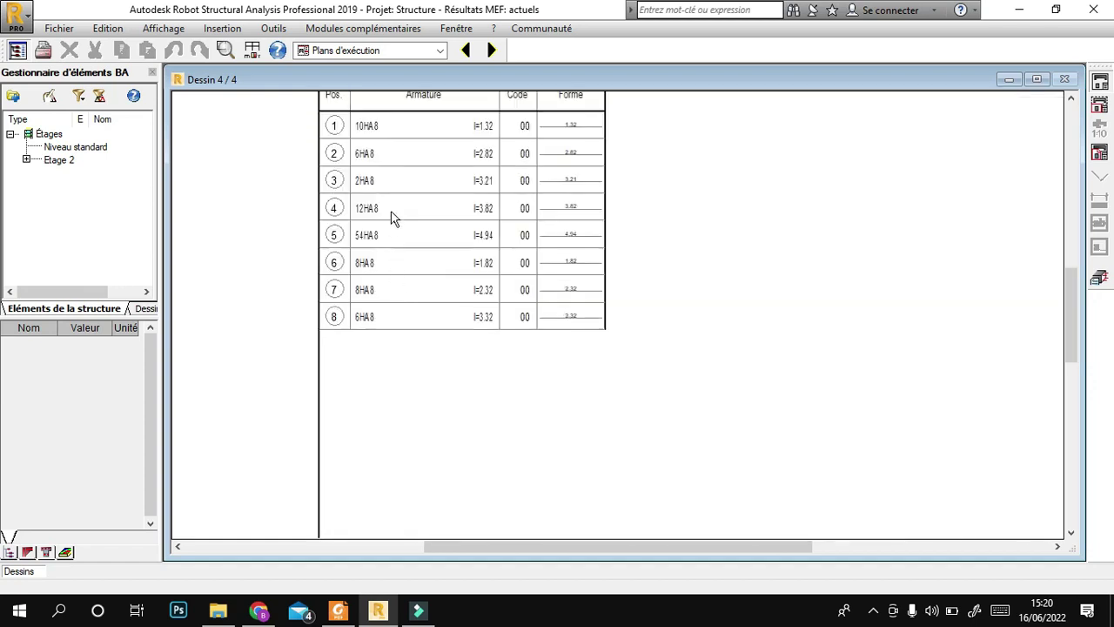
{"action": "scroll", "coordinate": [392, 217], "scroll_direction": "down", "scroll_amount": 3}
{"action": "scroll", "coordinate": [450, 266], "scroll_direction": "up", "scroll_amount": 1}
{"action": "scroll", "coordinate": [391, 145], "scroll_direction": "up", "scroll_amount": 2}
{"action": "scroll", "coordinate": [403, 186], "scroll_direction": "down", "scroll_amount": 2}
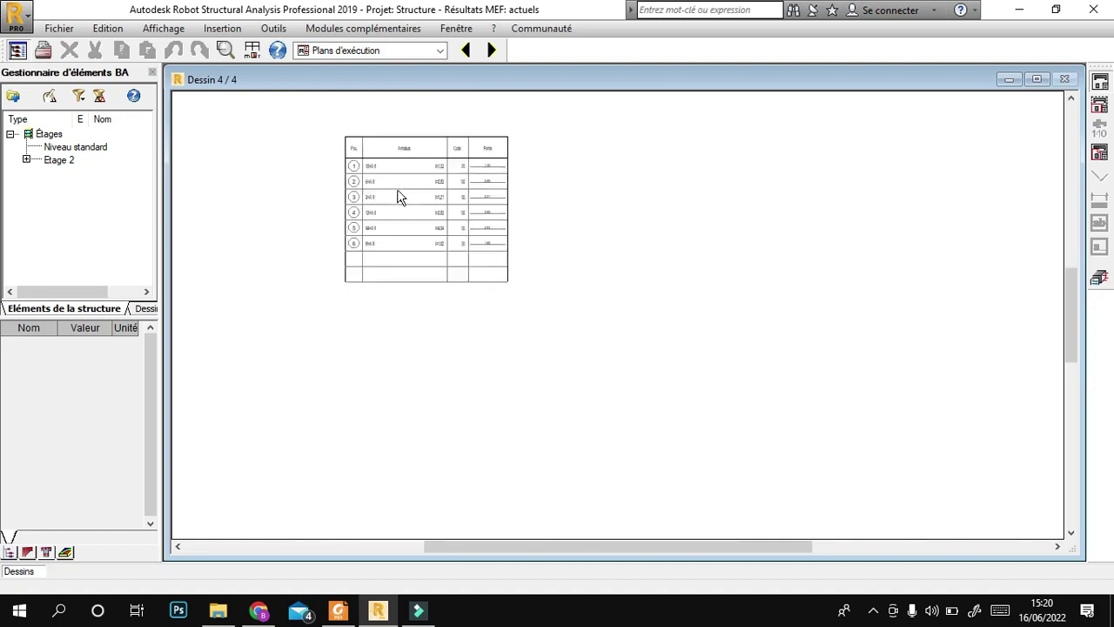
{"action": "scroll", "coordinate": [396, 202], "scroll_direction": "down", "scroll_amount": 1}
{"action": "scroll", "coordinate": [392, 214], "scroll_direction": "down", "scroll_amount": 1}
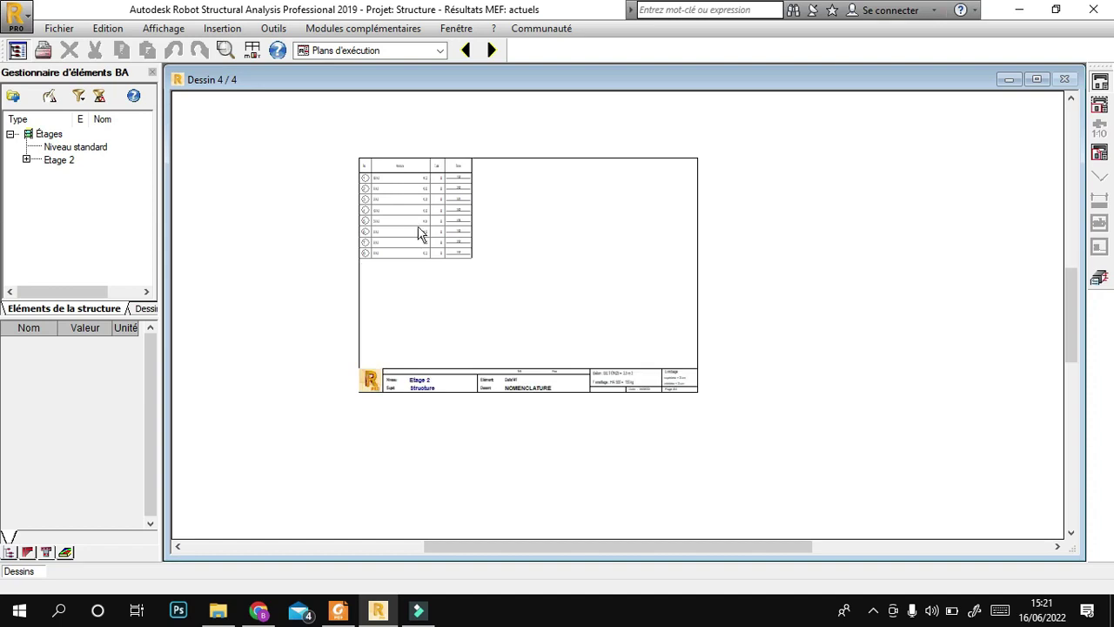
{"action": "scroll", "coordinate": [419, 233], "scroll_direction": "up", "scroll_amount": 2}
Step: Go back to the upper reinforcement sheet (FERRAILLAGE SUPERIEUR) and examine the bar layout and position numbers
{"action": "left_click", "coordinate": [465, 51]}
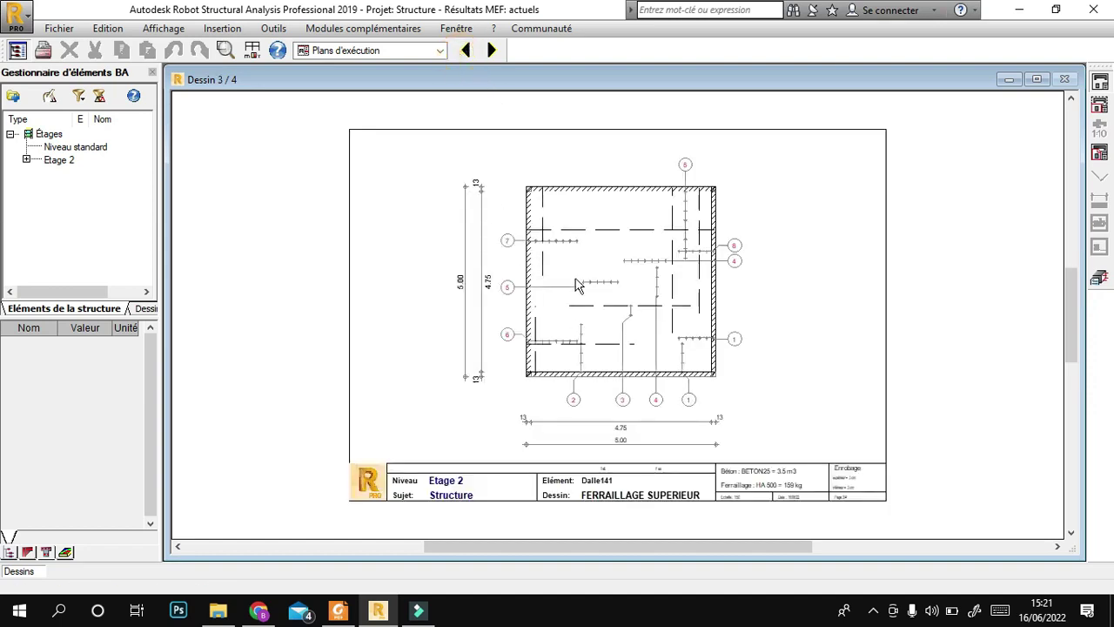
{"action": "scroll", "coordinate": [576, 286], "scroll_direction": "up", "scroll_amount": 2}
{"action": "scroll", "coordinate": [423, 261], "scroll_direction": "down", "scroll_amount": 2}
{"action": "scroll", "coordinate": [493, 266], "scroll_direction": "up", "scroll_amount": 2}
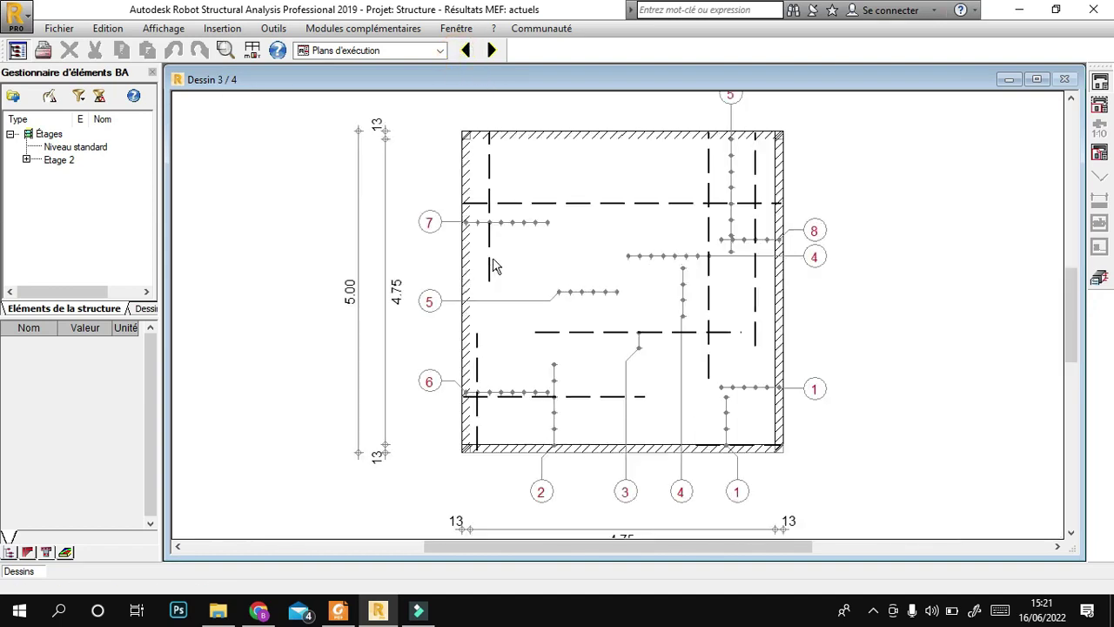
{"action": "scroll", "coordinate": [585, 276], "scroll_direction": "down", "scroll_amount": 1}
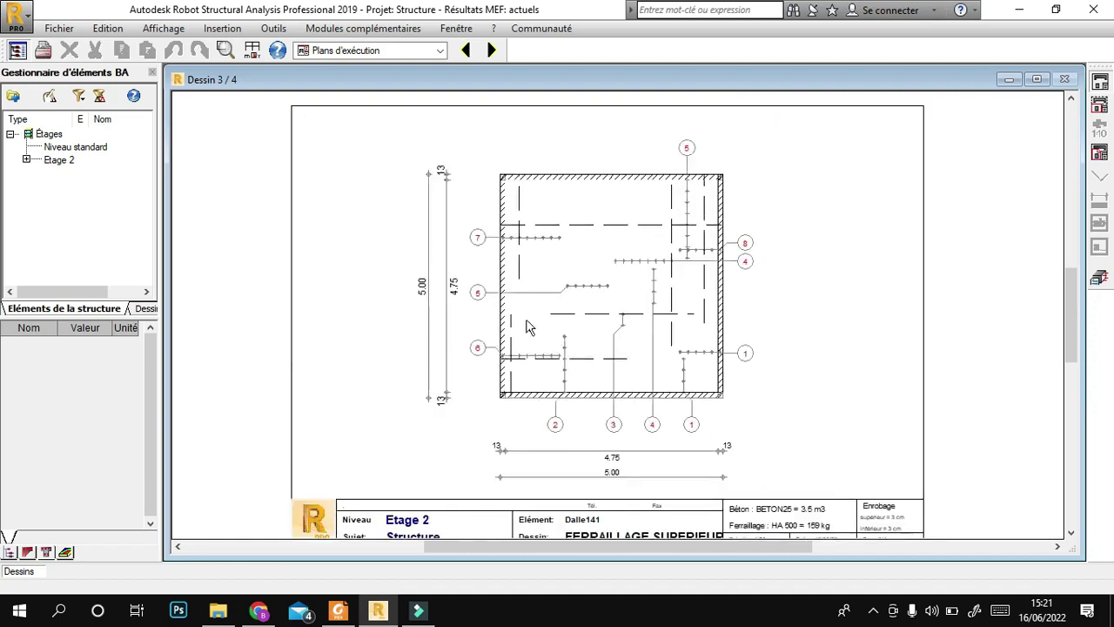
{"action": "scroll", "coordinate": [521, 327], "scroll_direction": "up", "scroll_amount": 1}
{"action": "scroll", "coordinate": [562, 253], "scroll_direction": "down", "scroll_amount": 2}
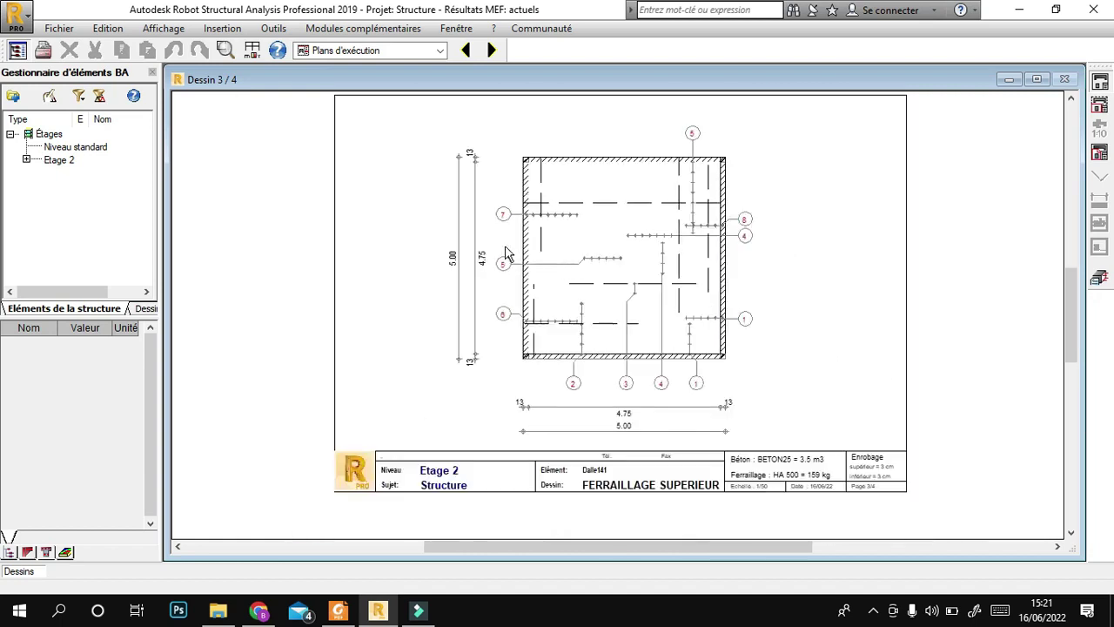
{"action": "scroll", "coordinate": [509, 252], "scroll_direction": "up", "scroll_amount": 1}
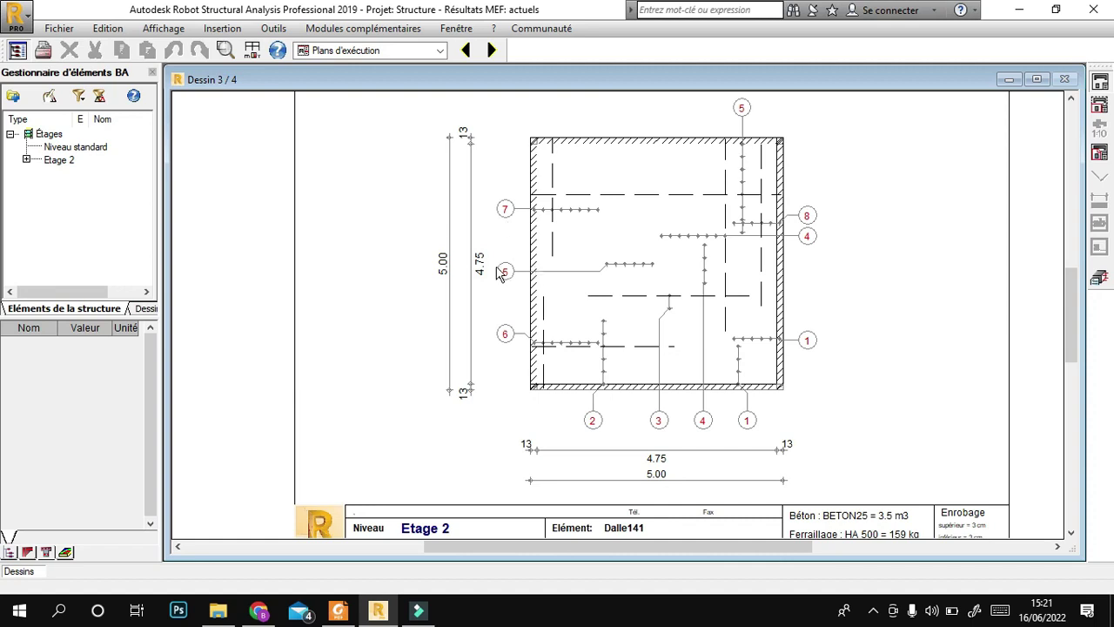
{"action": "scroll", "coordinate": [505, 246], "scroll_direction": "down", "scroll_amount": 1}
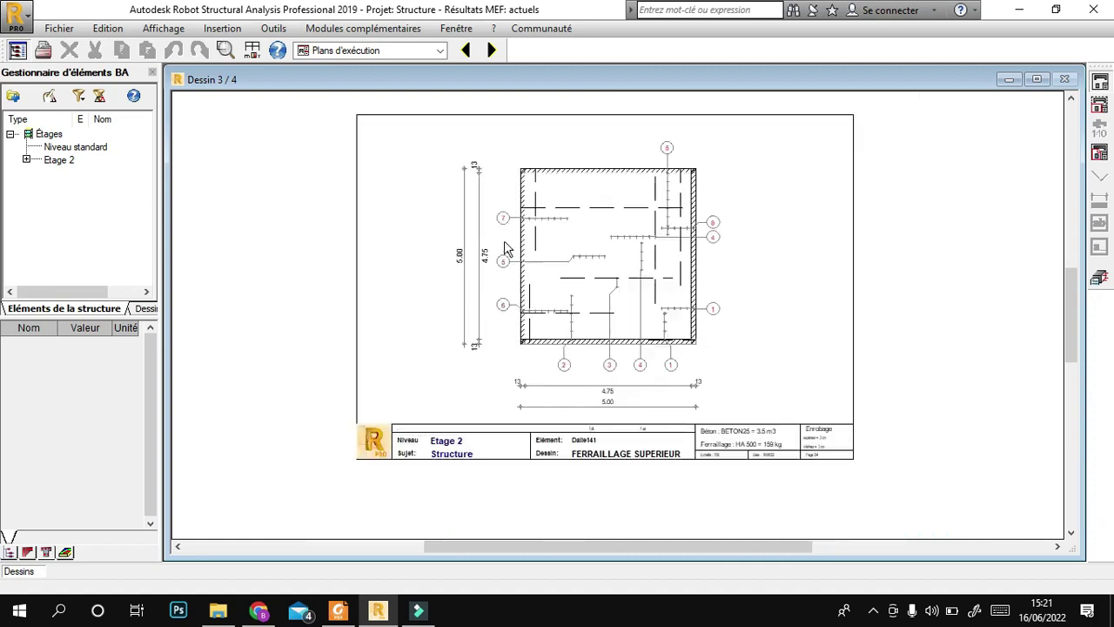
{"action": "scroll", "coordinate": [642, 204], "scroll_direction": "up", "scroll_amount": 1}
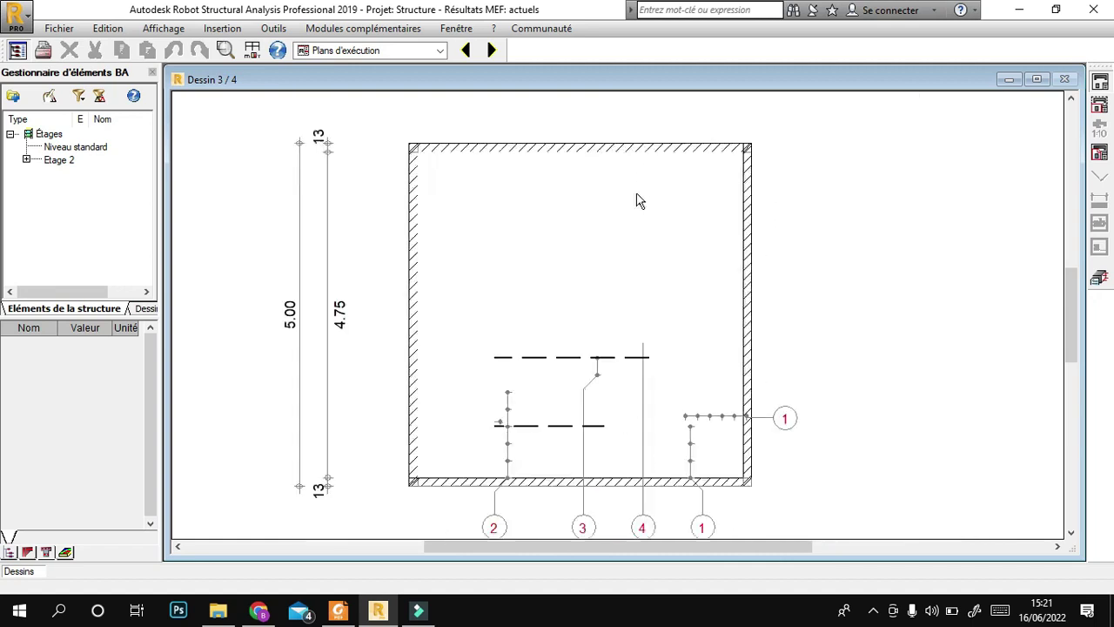
Step: Add Nombre + diamètre, Longueur and Espacement to the bar descriptions in the drawing parameters, and regenerate slab 141's execution drawings
{"action": "left_click", "coordinate": [1101, 280]}
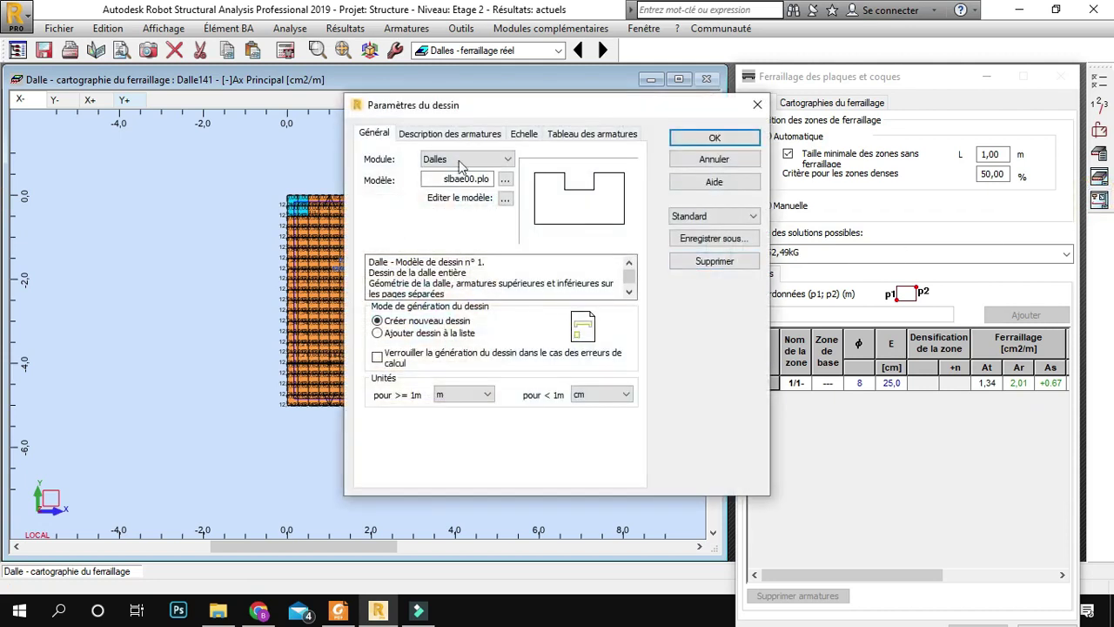
{"action": "left_click", "coordinate": [449, 136]}
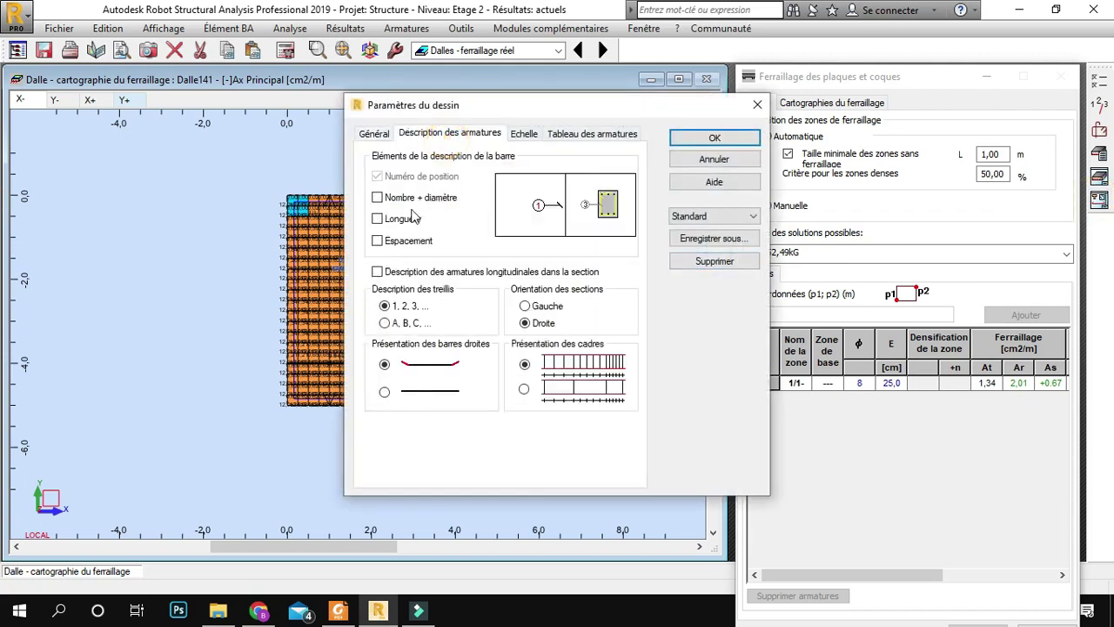
{"action": "left_click", "coordinate": [378, 197]}
{"action": "left_click", "coordinate": [379, 219]}
{"action": "left_click", "coordinate": [378, 241]}
{"action": "left_click", "coordinate": [715, 137]}
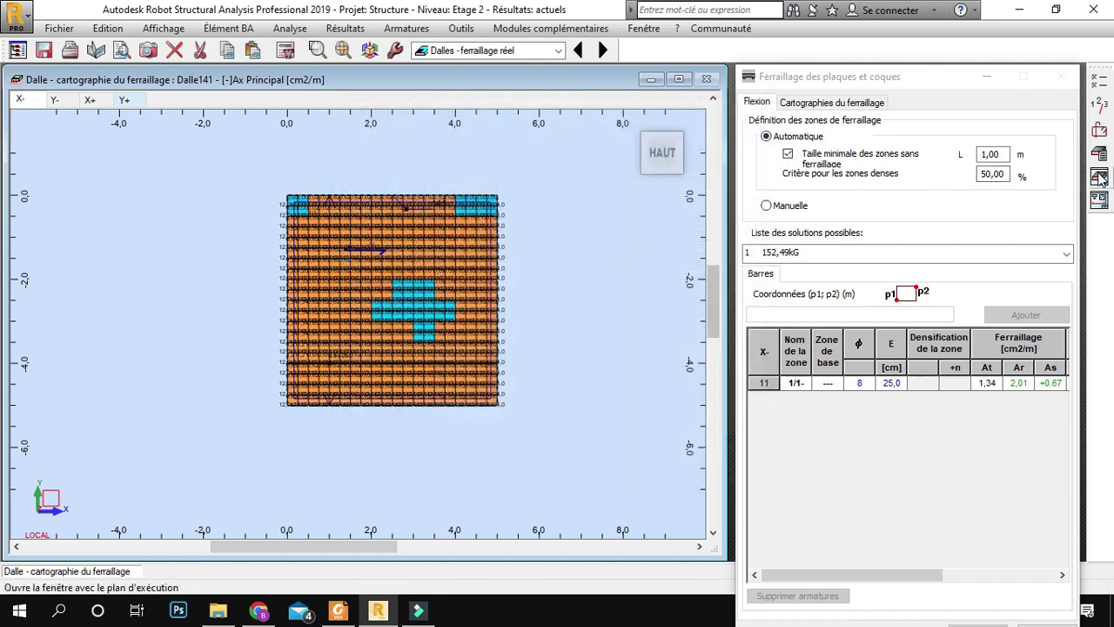
{"action": "left_click", "coordinate": [1099, 176]}
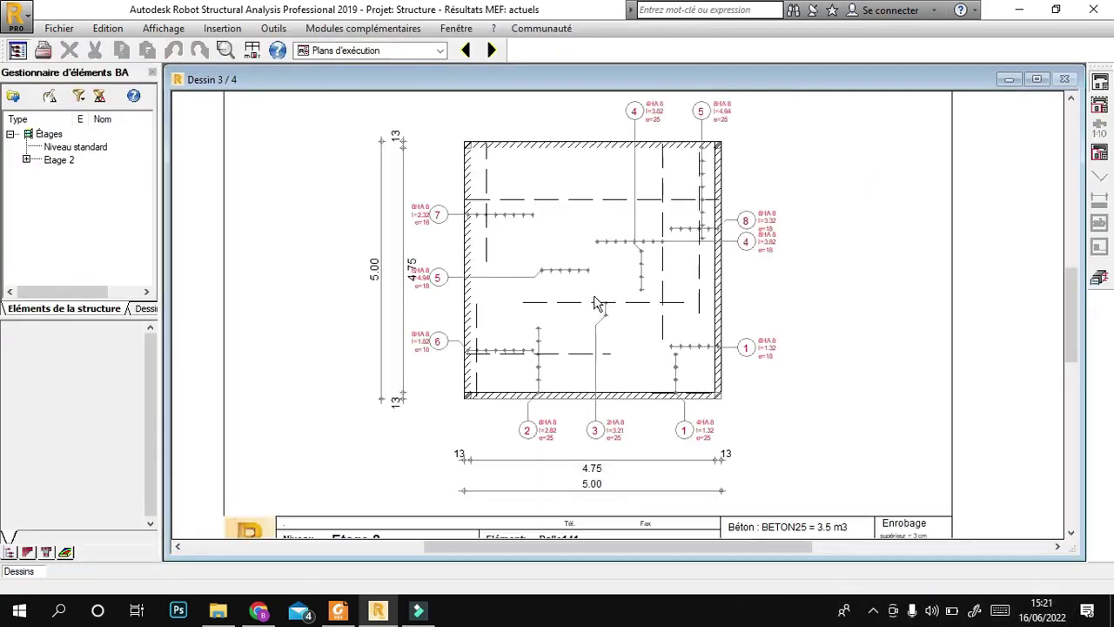
Step: Examine the bar labels for position 5 on the lower reinforcement sheet (FERRAILLAGE INFERIEUR)
{"action": "left_click", "coordinate": [466, 51]}
{"action": "scroll", "coordinate": [501, 287], "scroll_direction": "up", "scroll_amount": 5}
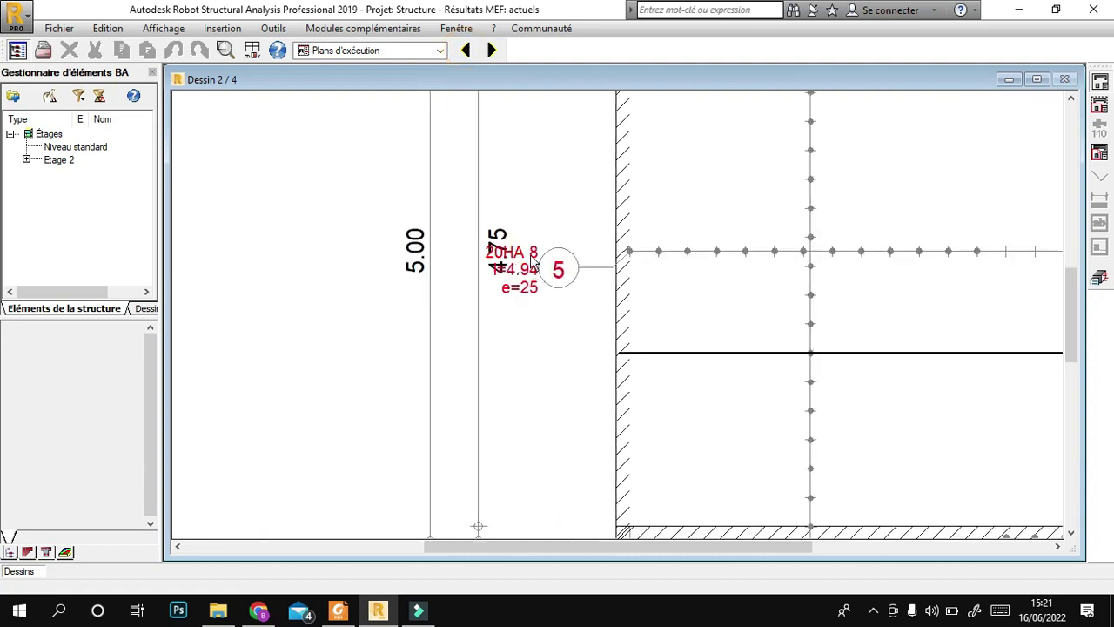
{"action": "scroll", "coordinate": [496, 296], "scroll_direction": "up", "scroll_amount": 1}
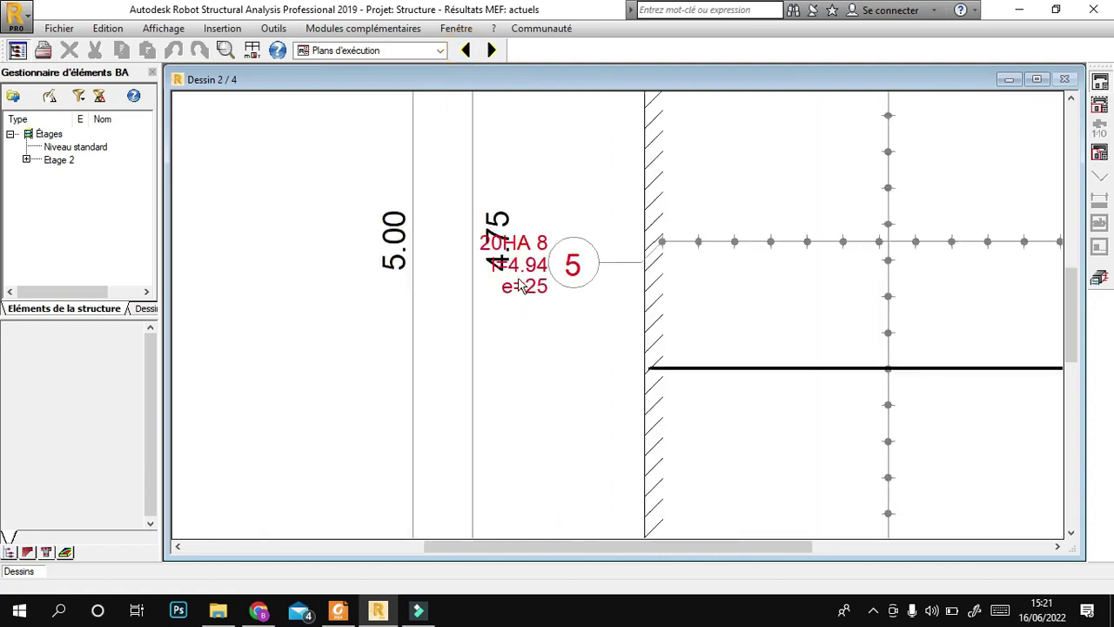
{"action": "scroll", "coordinate": [539, 312], "scroll_direction": "down", "scroll_amount": 2}
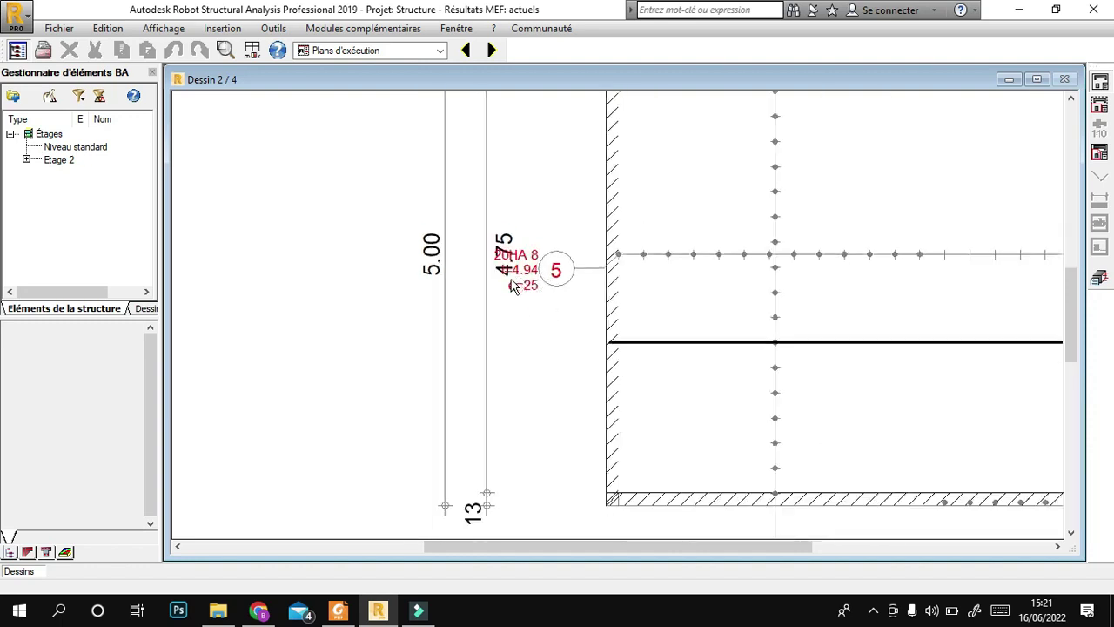
{"action": "scroll", "coordinate": [522, 305], "scroll_direction": "down", "scroll_amount": 3}
{"action": "scroll", "coordinate": [661, 469], "scroll_direction": "up", "scroll_amount": 1}
{"action": "scroll", "coordinate": [561, 392], "scroll_direction": "down", "scroll_amount": 3}
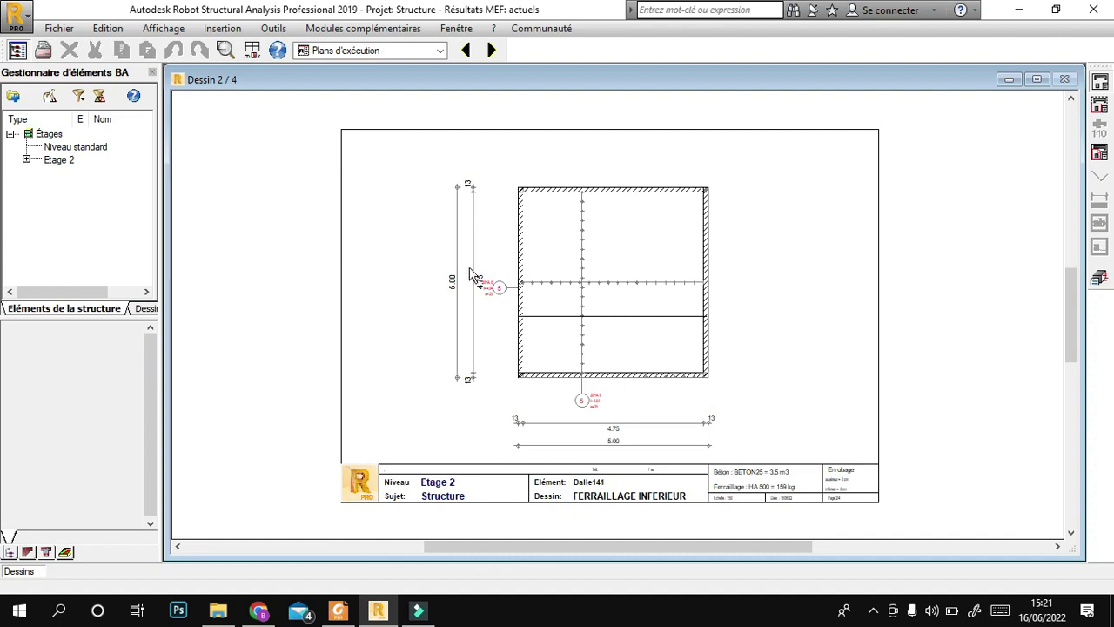
Step: Examine the bar counts, lengths and spacings labelled on the upper reinforcement sheet (FERRAILLAGE SUPERIEUR)
{"action": "left_click", "coordinate": [491, 50]}
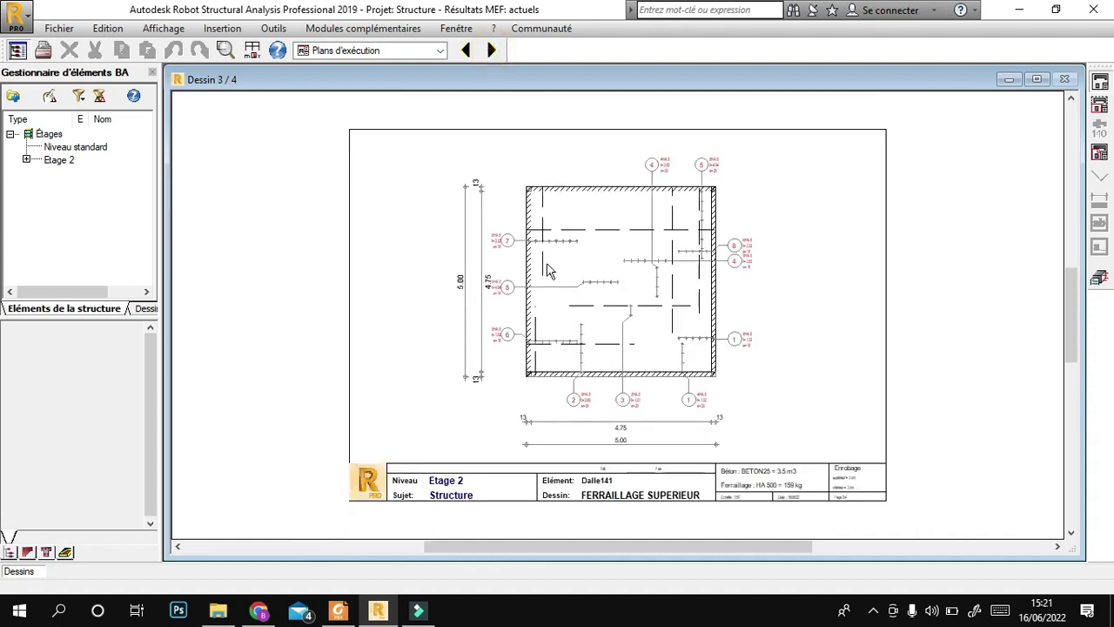
{"action": "scroll", "coordinate": [580, 397], "scroll_direction": "up", "scroll_amount": 3}
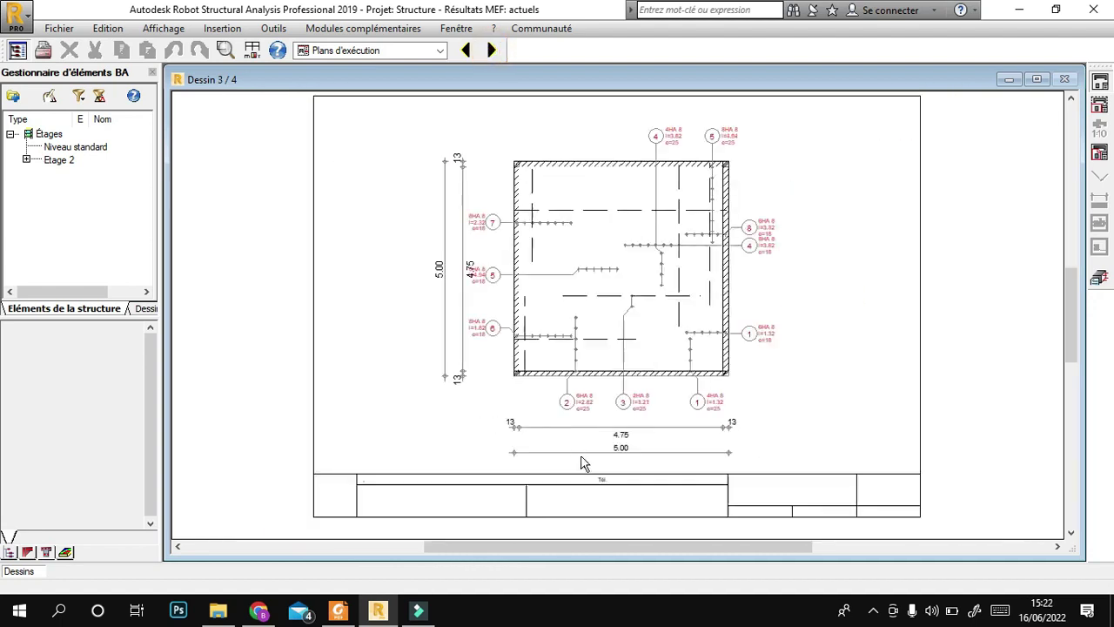
{"action": "scroll", "coordinate": [633, 537], "scroll_direction": "up", "scroll_amount": 1}
{"action": "scroll", "coordinate": [633, 493], "scroll_direction": "down", "scroll_amount": 2}
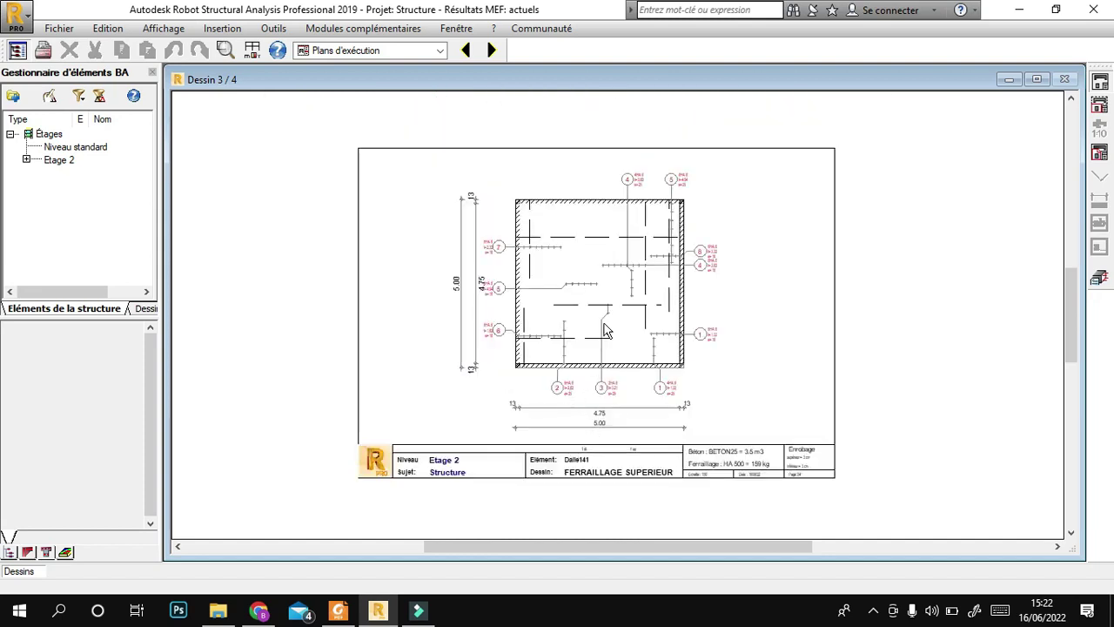
{"action": "scroll", "coordinate": [603, 325], "scroll_direction": "up", "scroll_amount": 2}
{"action": "scroll", "coordinate": [526, 361], "scroll_direction": "down", "scroll_amount": 1}
{"action": "scroll", "coordinate": [526, 361], "scroll_direction": "down", "scroll_amount": 1}
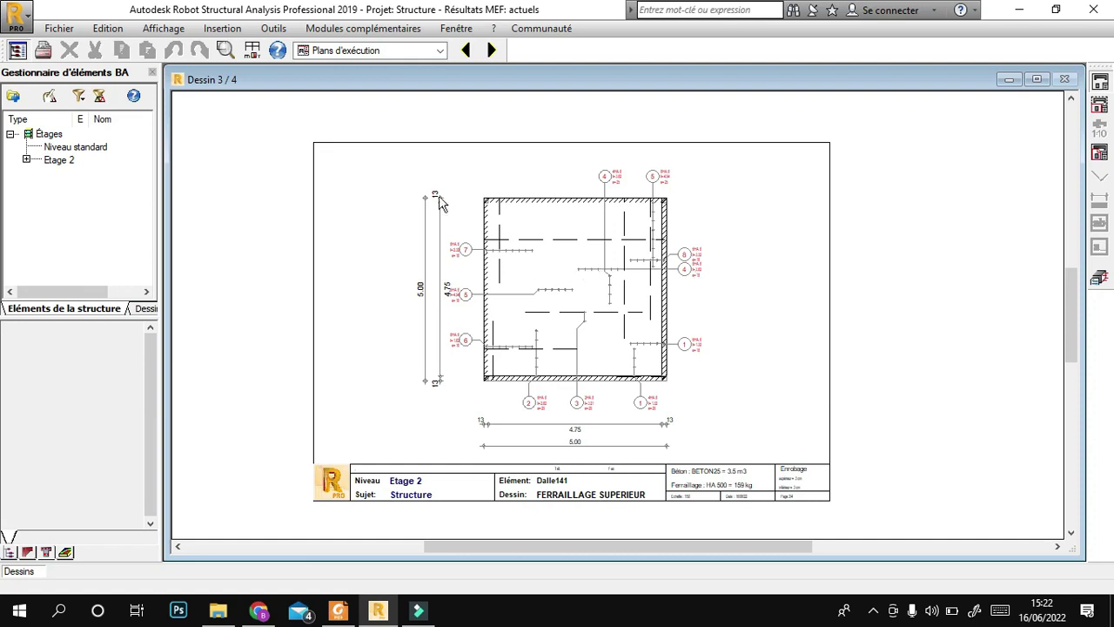
Step: Return to the real reinforcement view of slab 141 and examine its X- reinforcement map up close
{"action": "left_click", "coordinate": [1099, 277]}
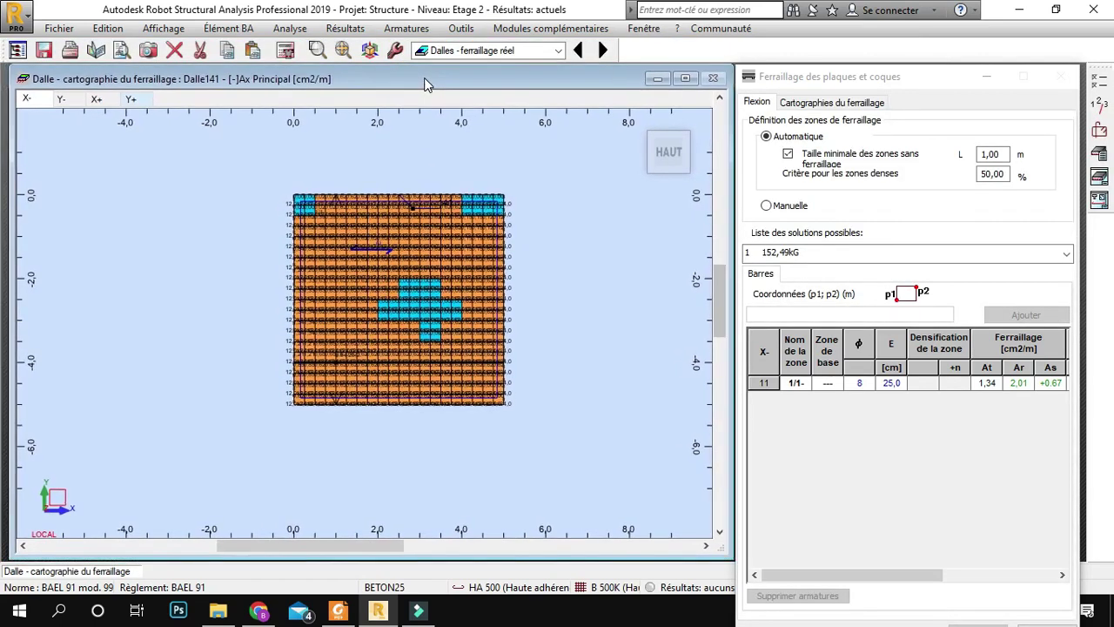
{"action": "left_click_drag", "start_coordinate": [774, 77], "coordinate": [775, 77]}
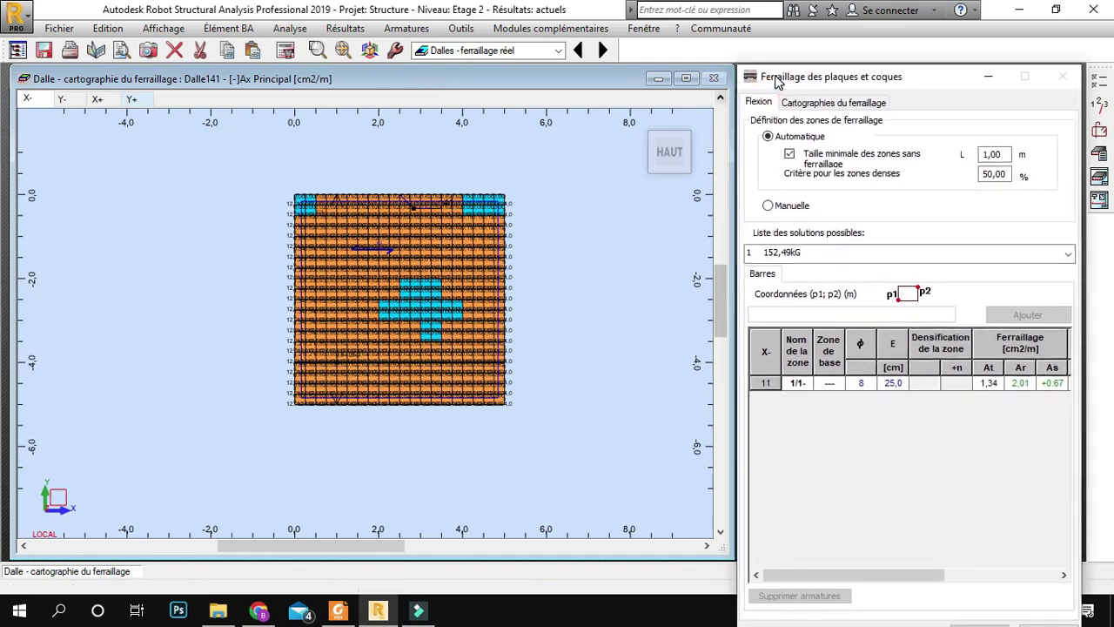
{"action": "left_click", "coordinate": [553, 79]}
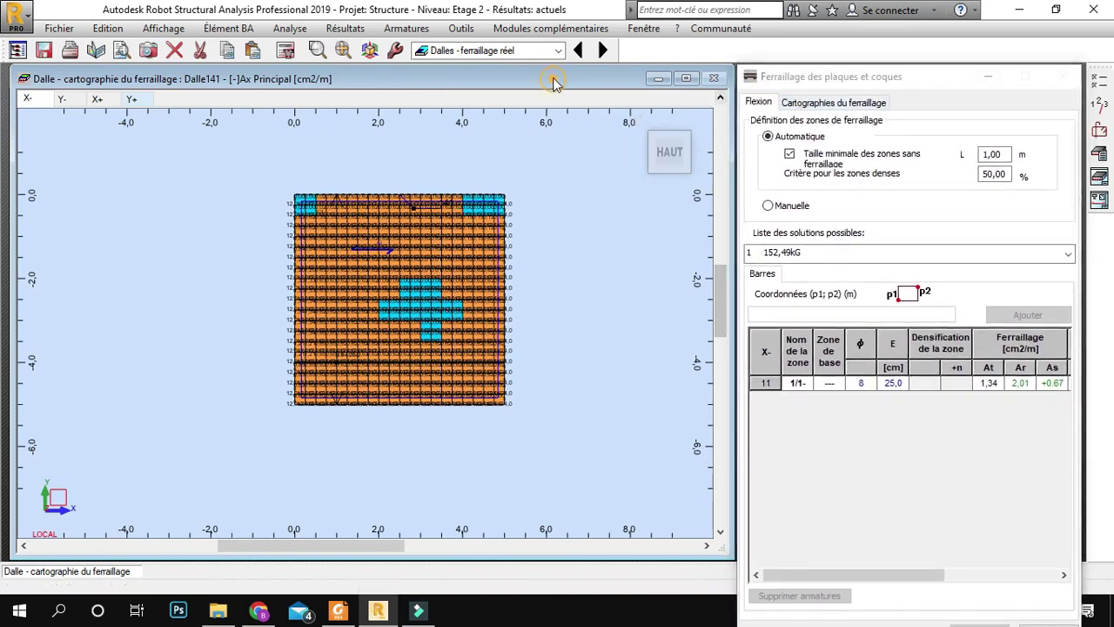
{"action": "left_click_drag", "start_coordinate": [607, 79], "coordinate": [613, 76]}
{"action": "left_click_drag", "start_coordinate": [821, 81], "coordinate": [827, 85]}
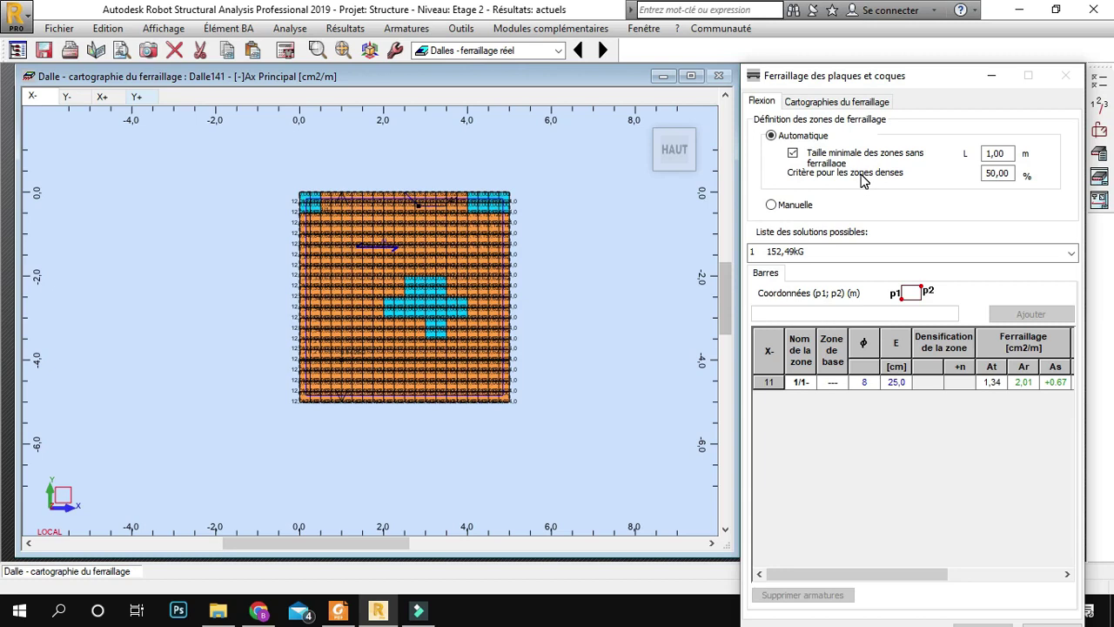
{"action": "scroll", "coordinate": [501, 248], "scroll_direction": "up", "scroll_amount": 1}
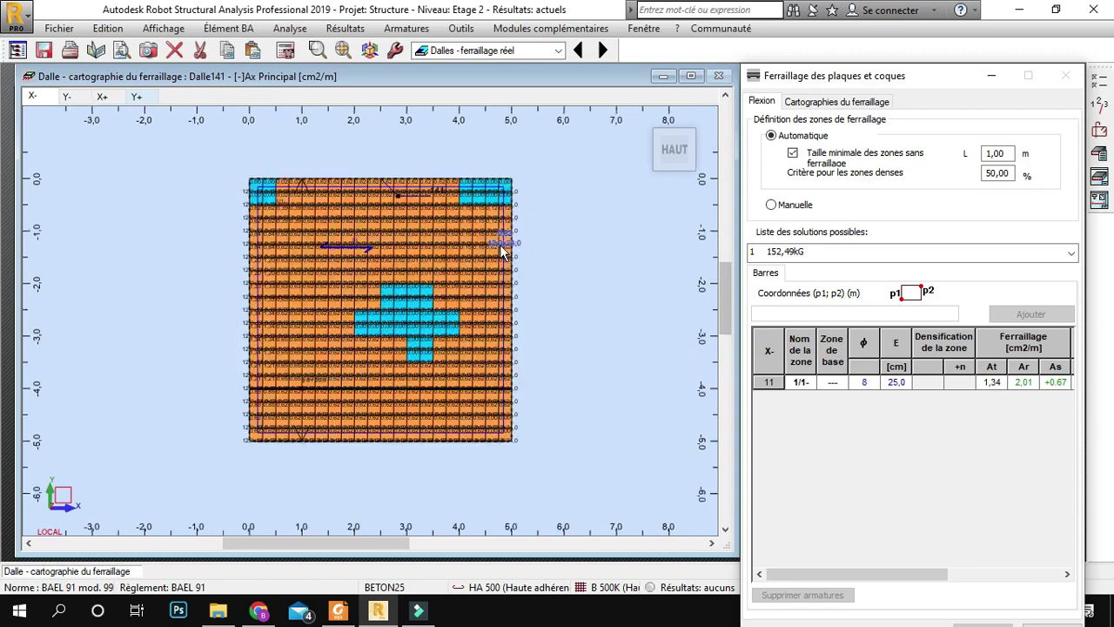
{"action": "scroll", "coordinate": [485, 239], "scroll_direction": "down", "scroll_amount": 1}
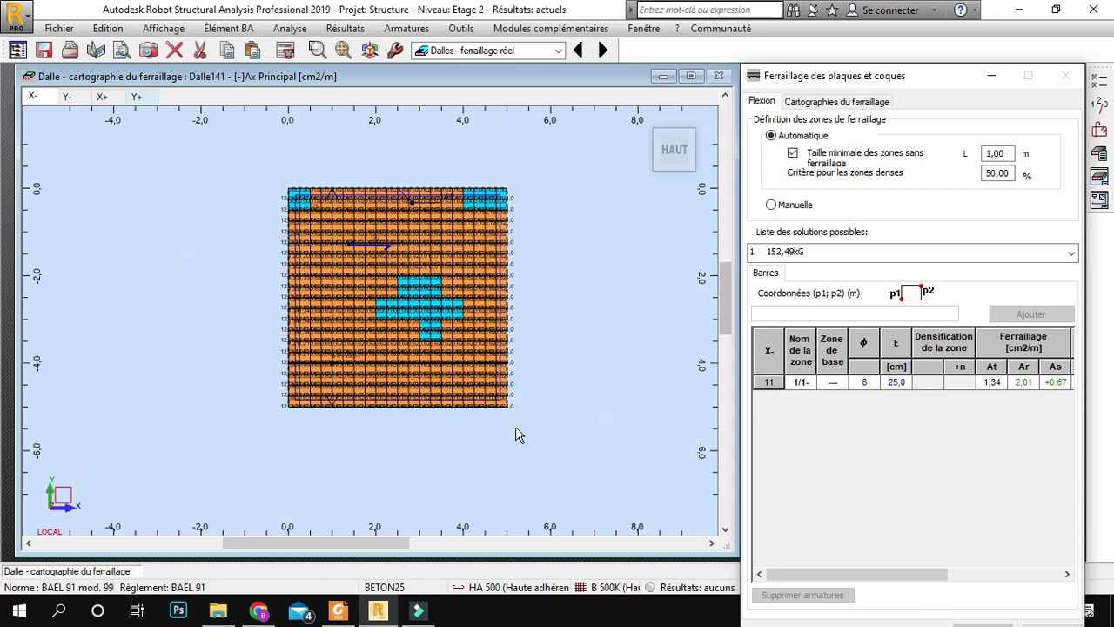
{"action": "scroll", "coordinate": [515, 317], "scroll_direction": "up", "scroll_amount": 3}
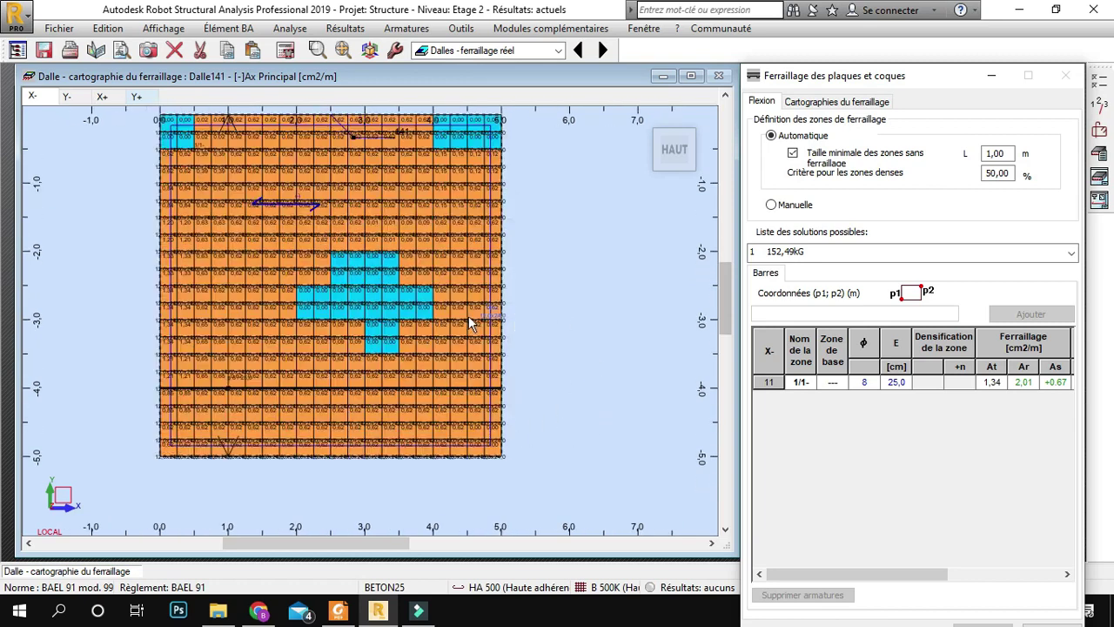
Step: Run the deflection verification of slab 141 with Déplacement (-) checked for case 4: ELS, using the equivalent rigidity (elastic) method
{"action": "scroll", "coordinate": [458, 331], "scroll_direction": "down", "scroll_amount": 2}
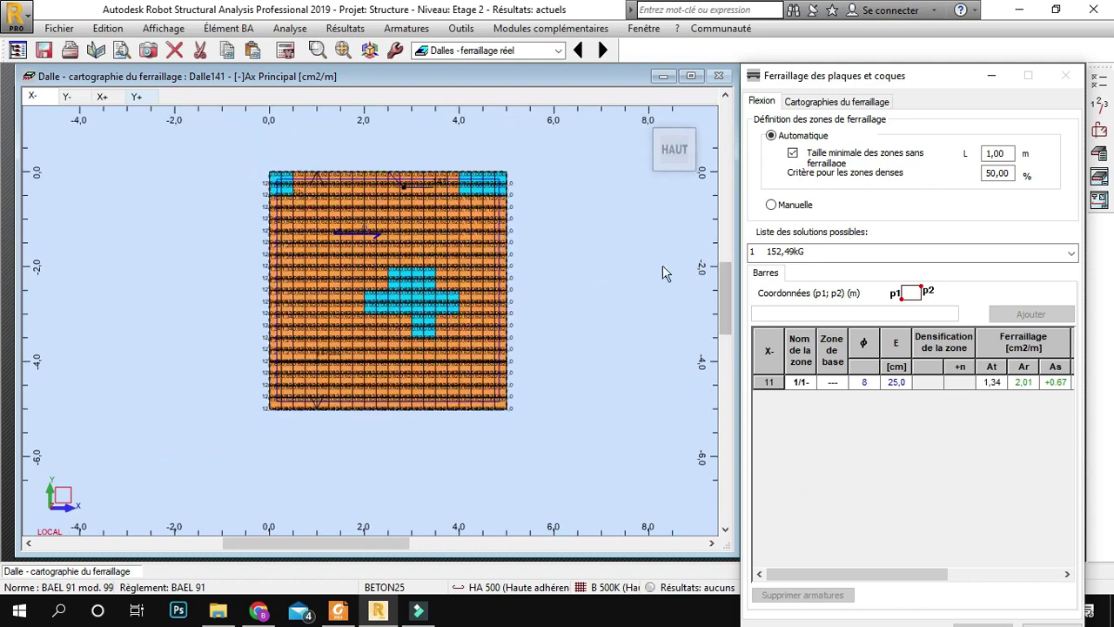
{"action": "left_click", "coordinate": [290, 28]}
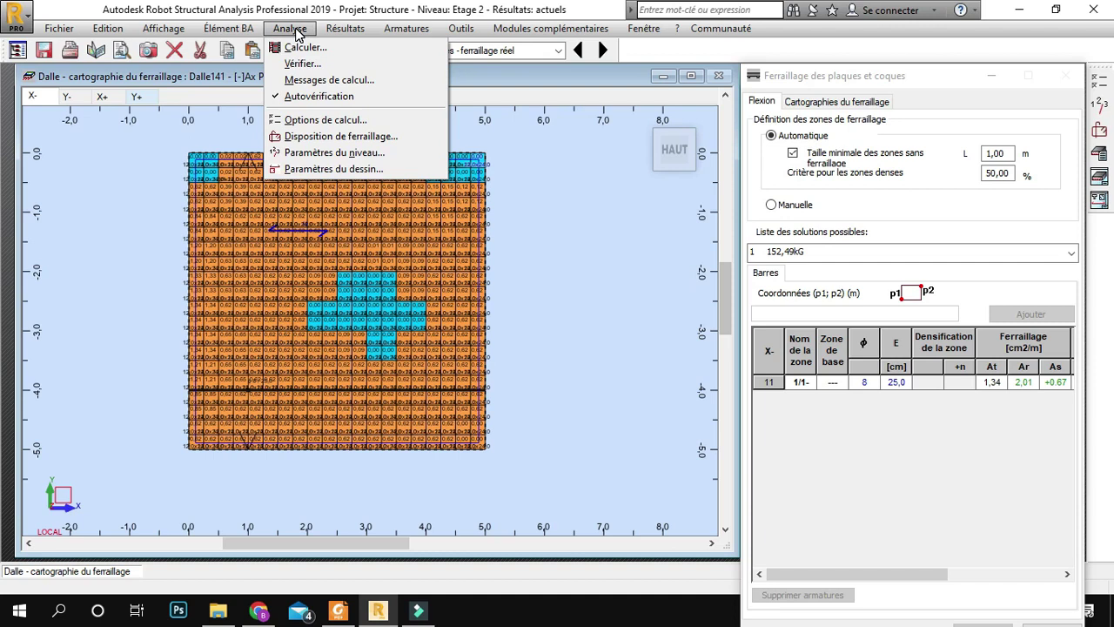
{"action": "left_click", "coordinate": [297, 65]}
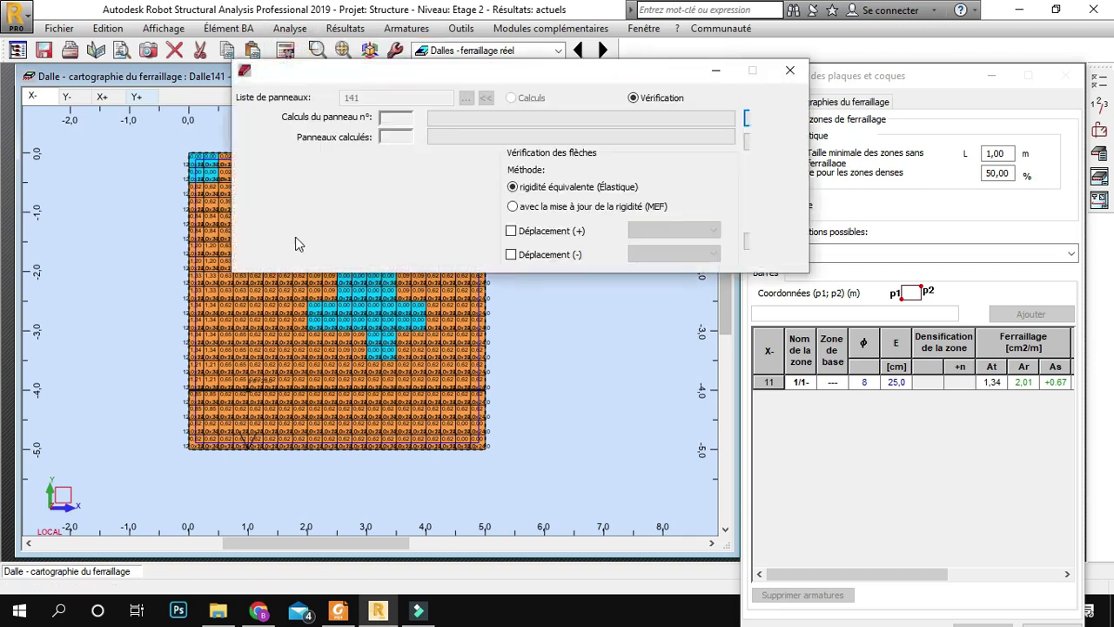
{"action": "left_click_drag", "start_coordinate": [440, 85], "coordinate": [371, 116]}
{"action": "left_click", "coordinate": [449, 285]}
{"action": "left_click", "coordinate": [443, 285]}
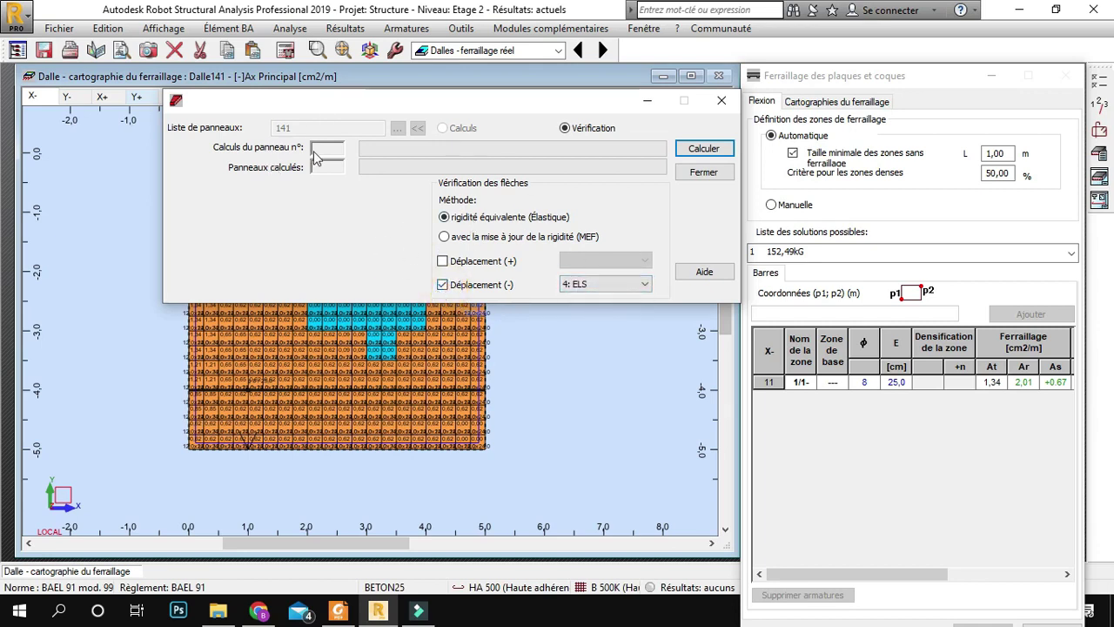
{"action": "left_click", "coordinate": [702, 148]}
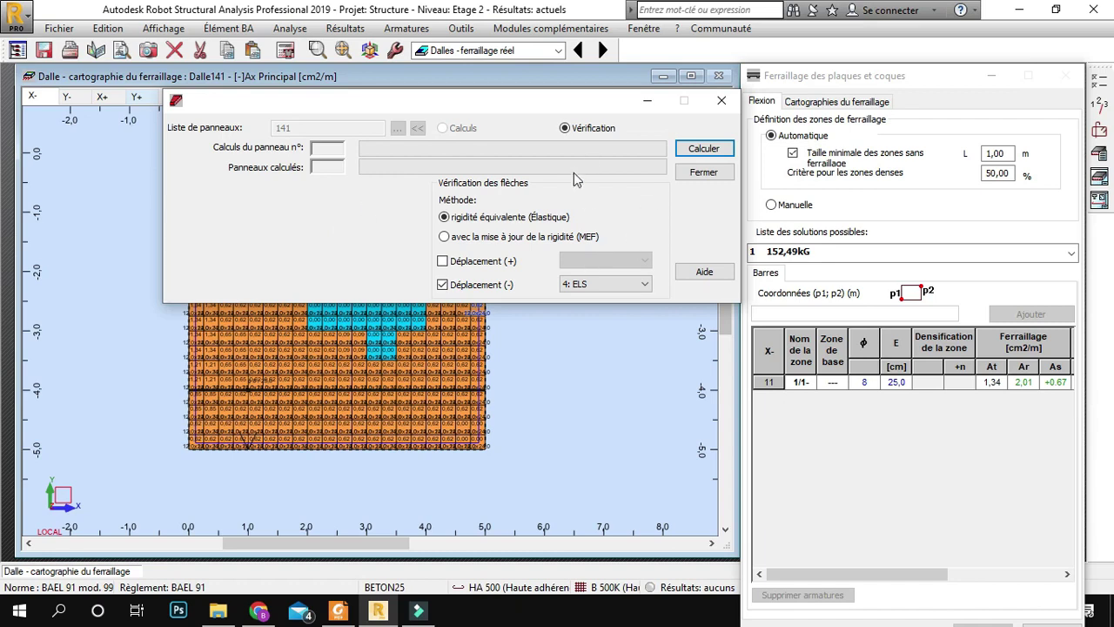
{"action": "mouse_move", "coordinate": [587, 115]}
{"action": "left_mouse_down"}
{"action": "mouse_move", "coordinate": [422, 128]}
{"action": "mouse_move", "coordinate": [604, 120]}
{"action": "left_mouse_up"}
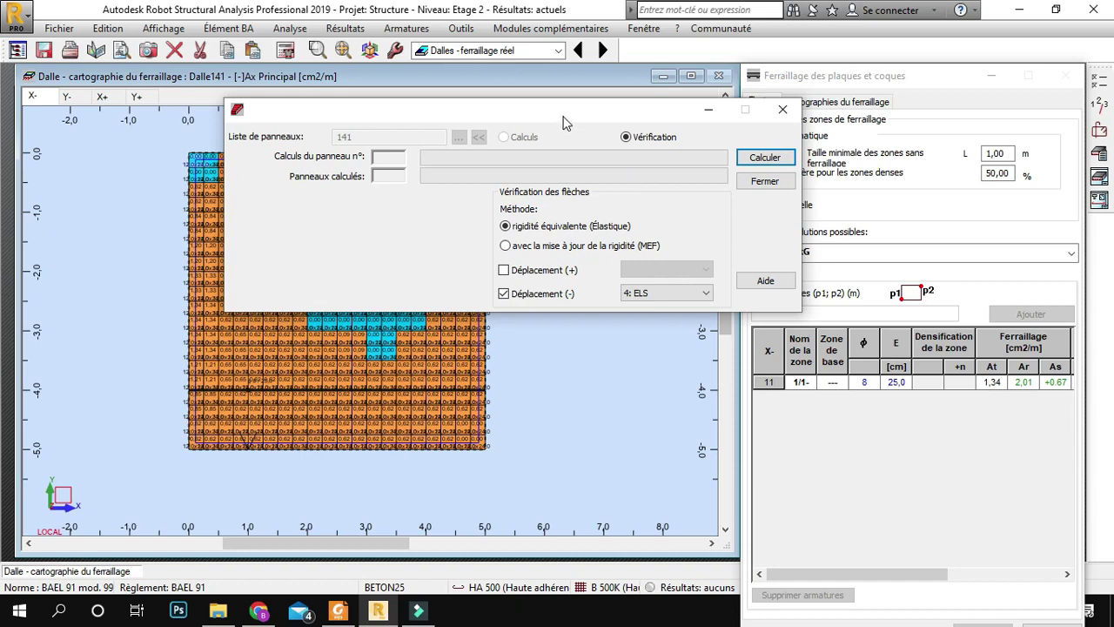
{"action": "left_click_drag", "start_coordinate": [572, 118], "coordinate": [518, 100]}
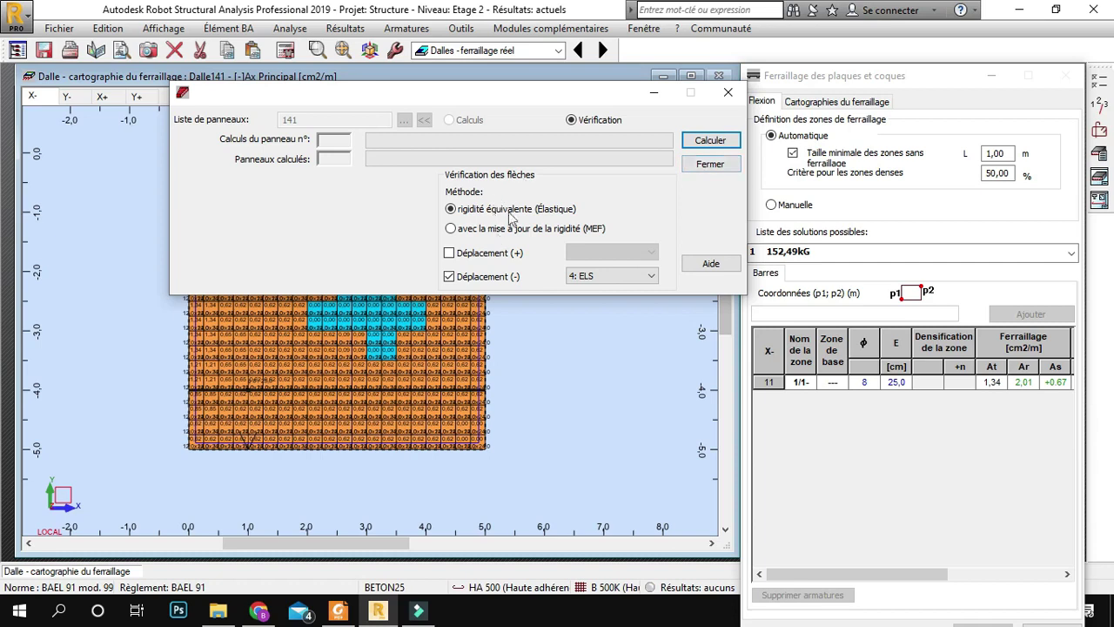
{"action": "left_click", "coordinate": [719, 164]}
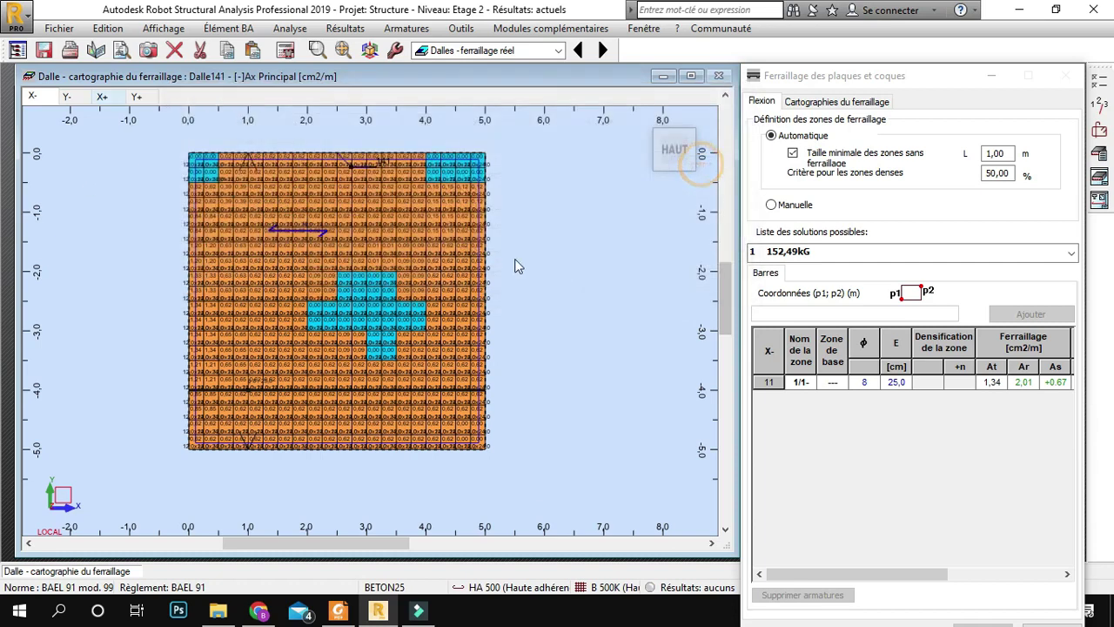
Step: Display slab 141's deflection map for the real reinforcement after verification and examine the values along its edges and corners
{"action": "left_click", "coordinate": [794, 101]}
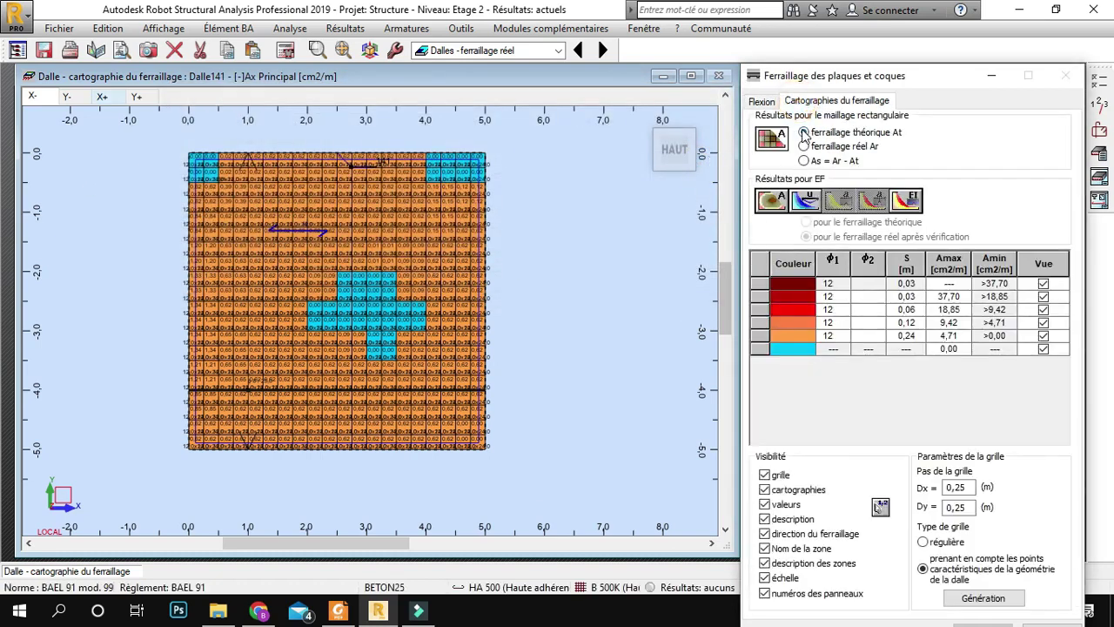
{"action": "left_click", "coordinate": [804, 202]}
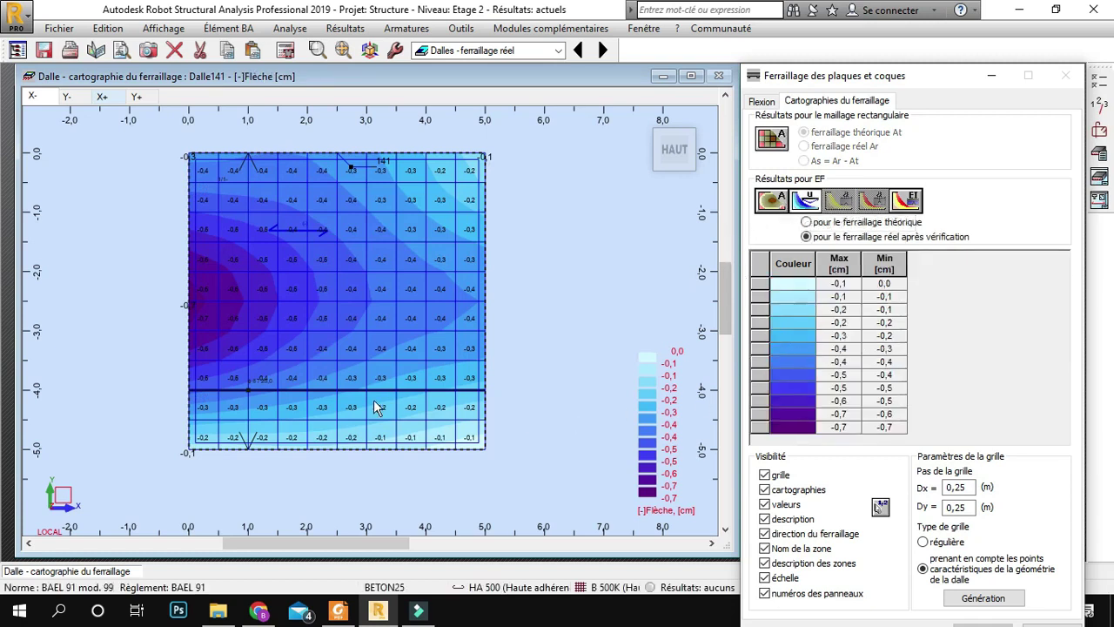
{"action": "scroll", "coordinate": [181, 451], "scroll_direction": "up", "scroll_amount": 3}
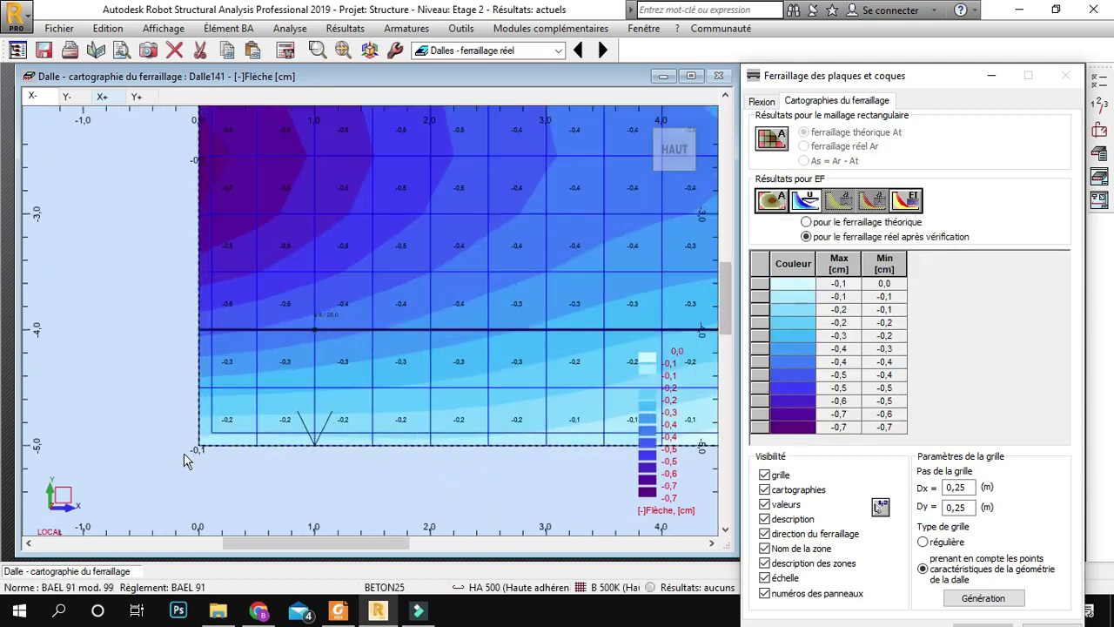
{"action": "scroll", "coordinate": [194, 248], "scroll_direction": "up", "scroll_amount": 5}
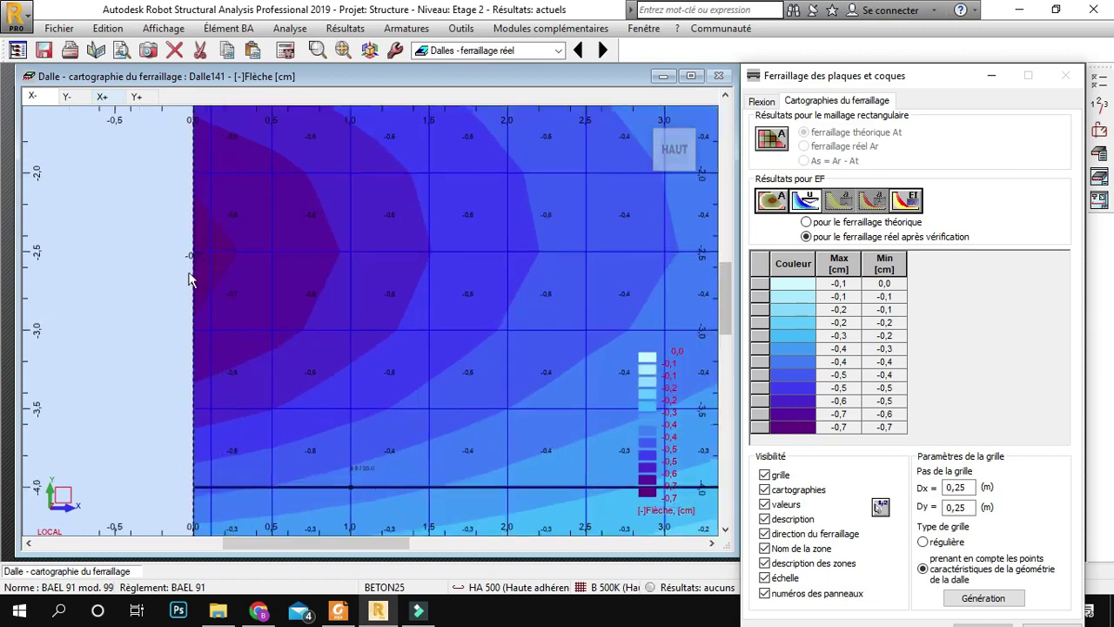
{"action": "scroll", "coordinate": [192, 251], "scroll_direction": "down", "scroll_amount": 5}
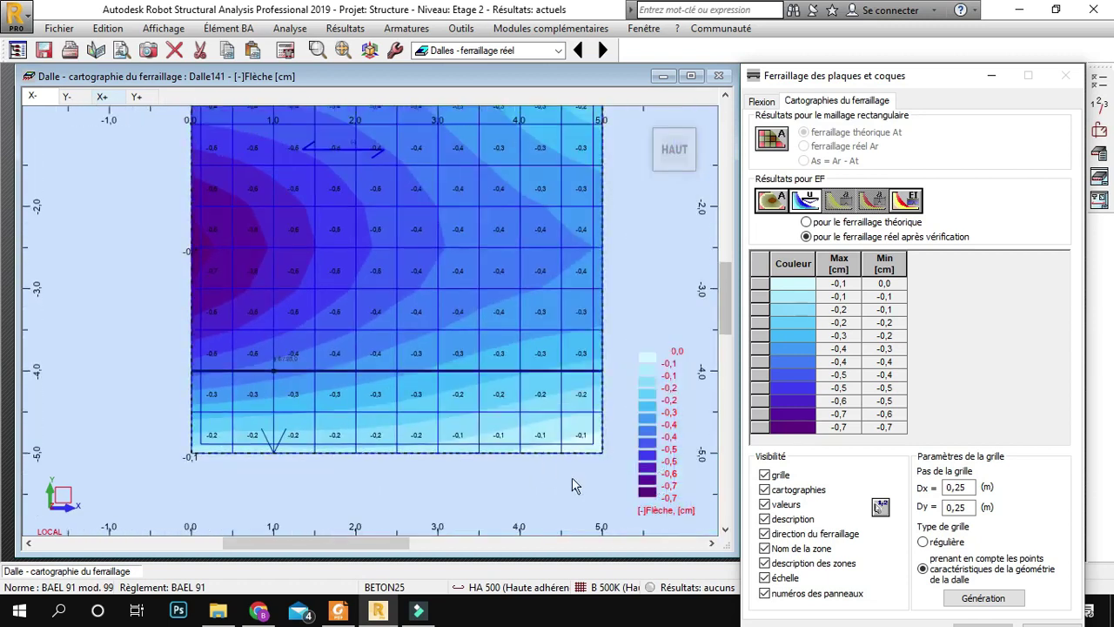
{"action": "scroll", "coordinate": [664, 523], "scroll_direction": "up", "scroll_amount": 3}
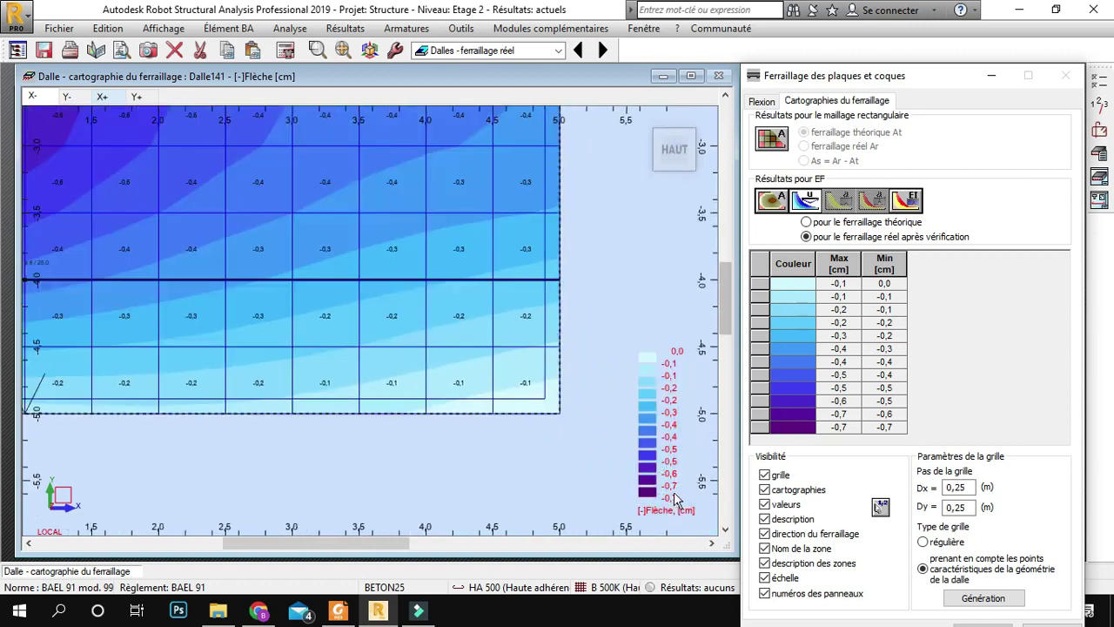
{"action": "scroll", "coordinate": [556, 394], "scroll_direction": "down", "scroll_amount": 4}
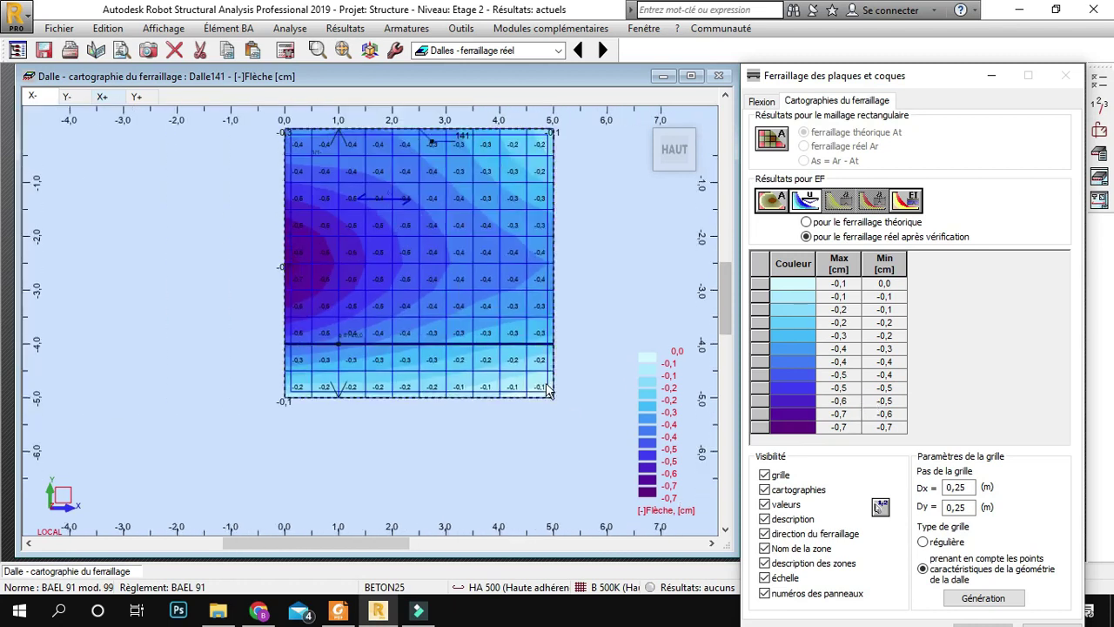